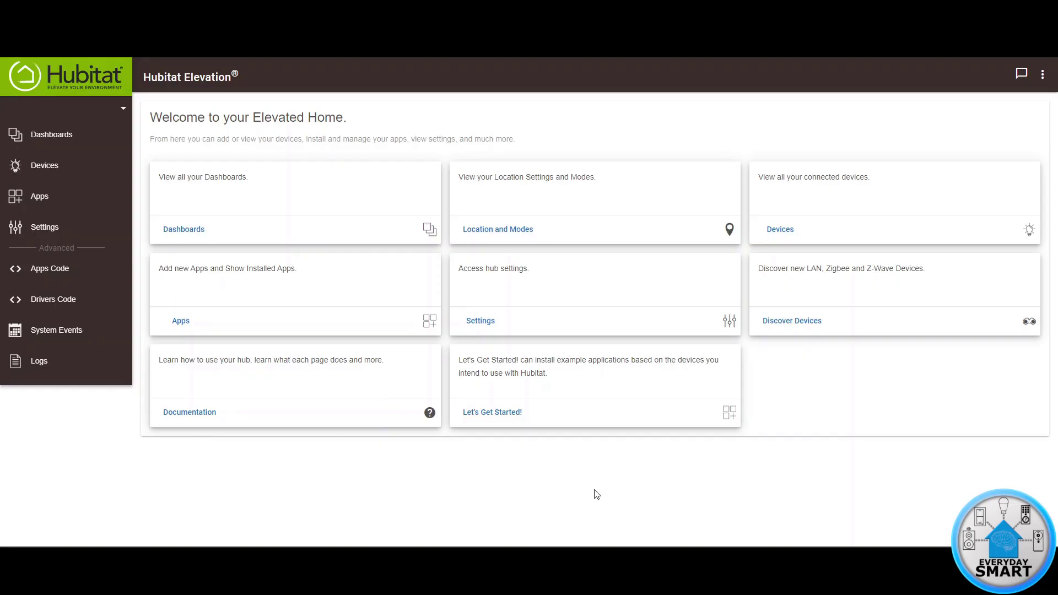
Create a new Rule Machine rule named 'Lights on when Arriving at Night'
left_click(180, 326)
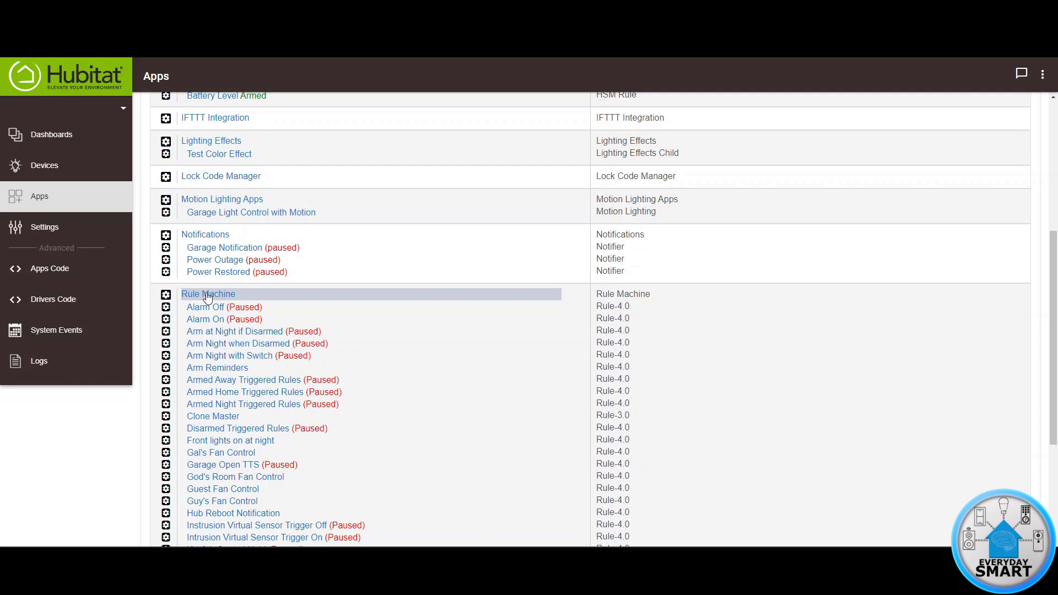
left_click(207, 295)
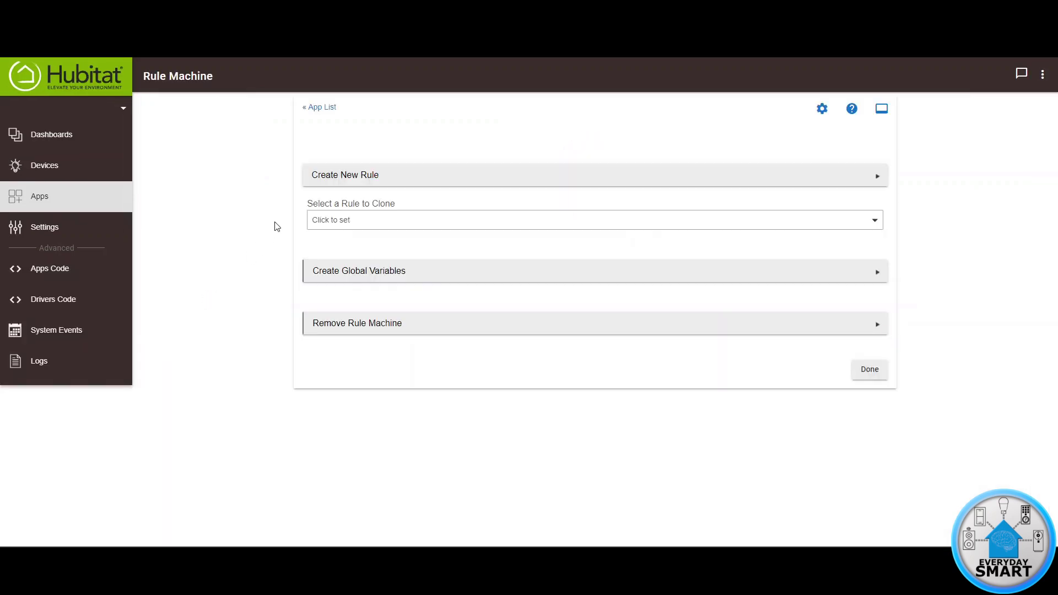
left_click(362, 175)
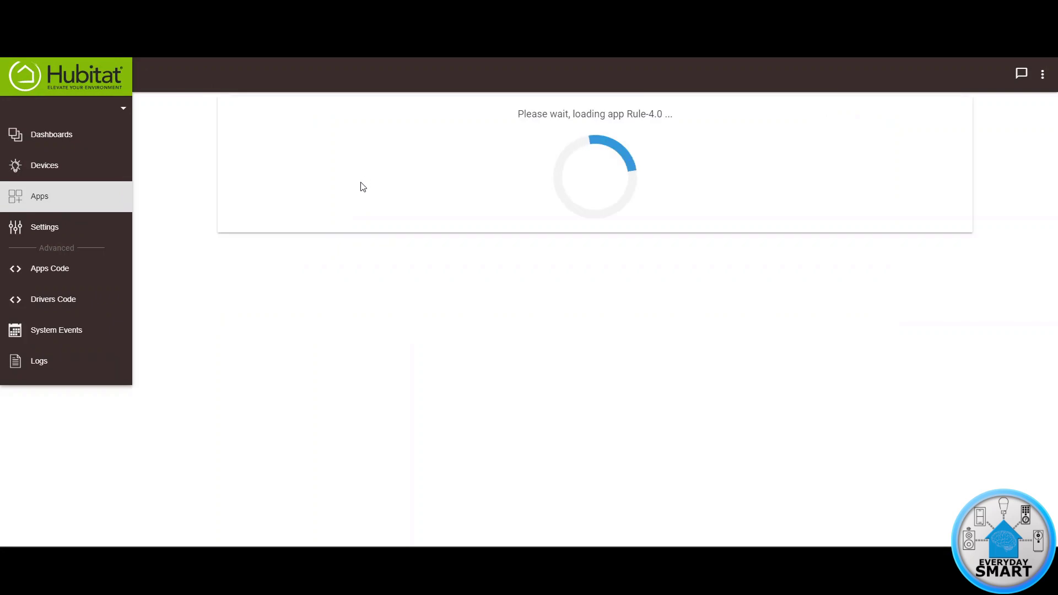
left_click(333, 230)
type("Lights on when Arriving at Night")
left_click(242, 233)
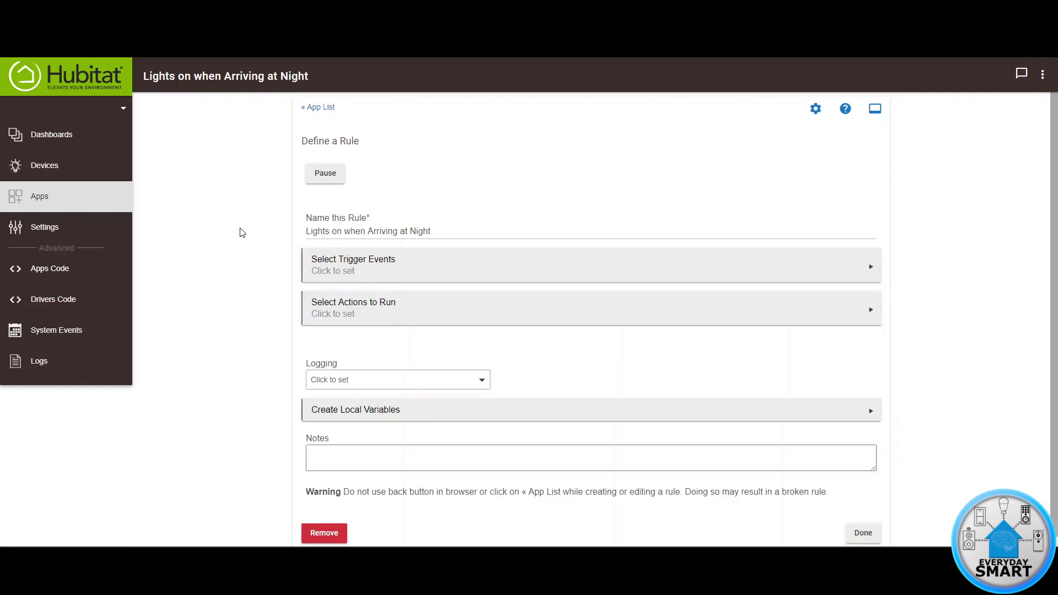
Add a Presence trigger using the Everyday Smart Presence Device sensor
left_click(371, 265)
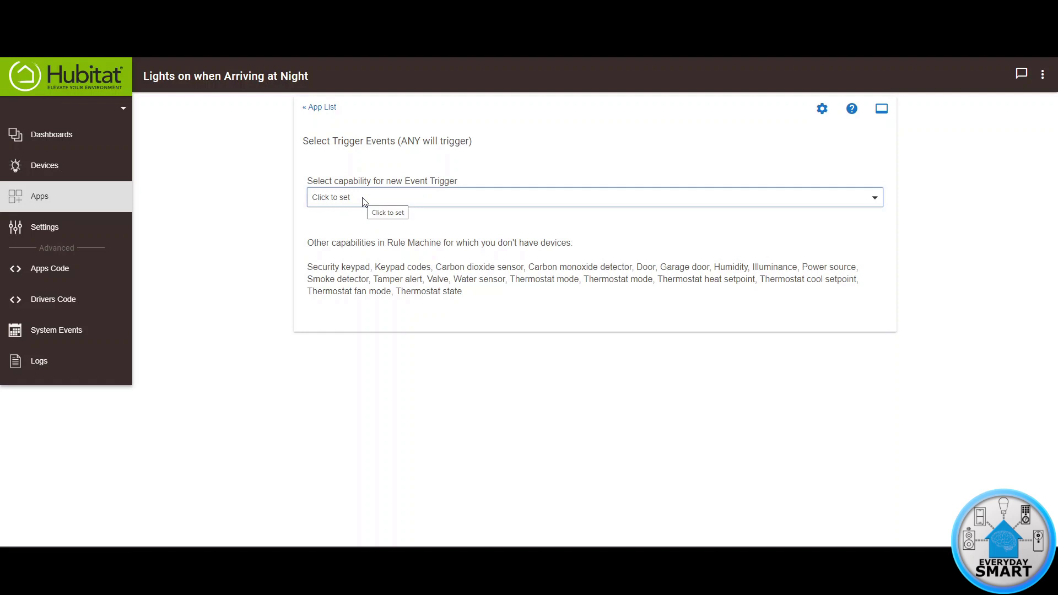
left_click(363, 202)
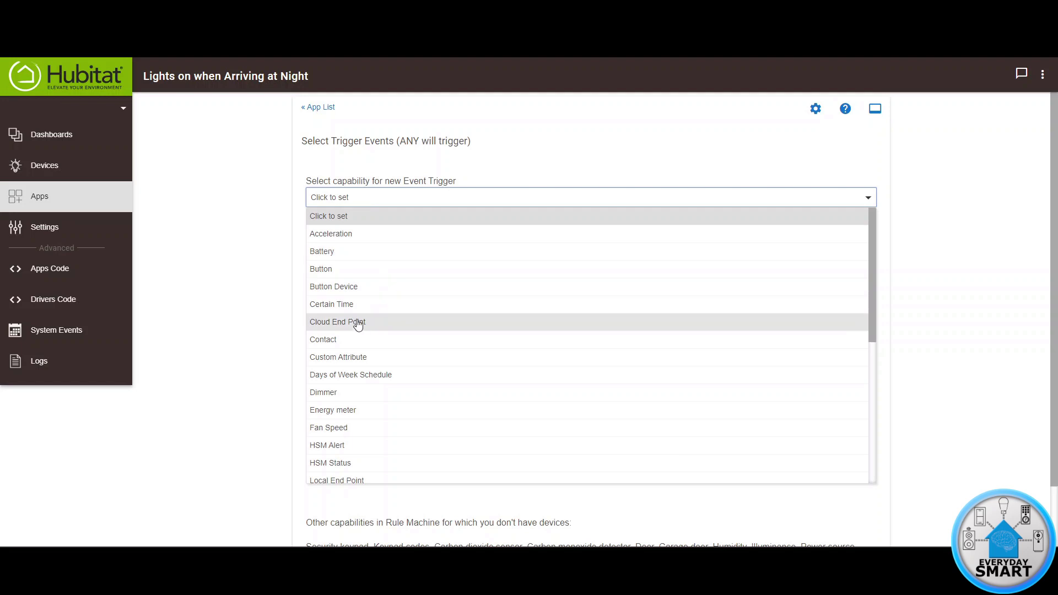
scroll(359, 338, "down", 5)
scroll(358, 338, "down", 1)
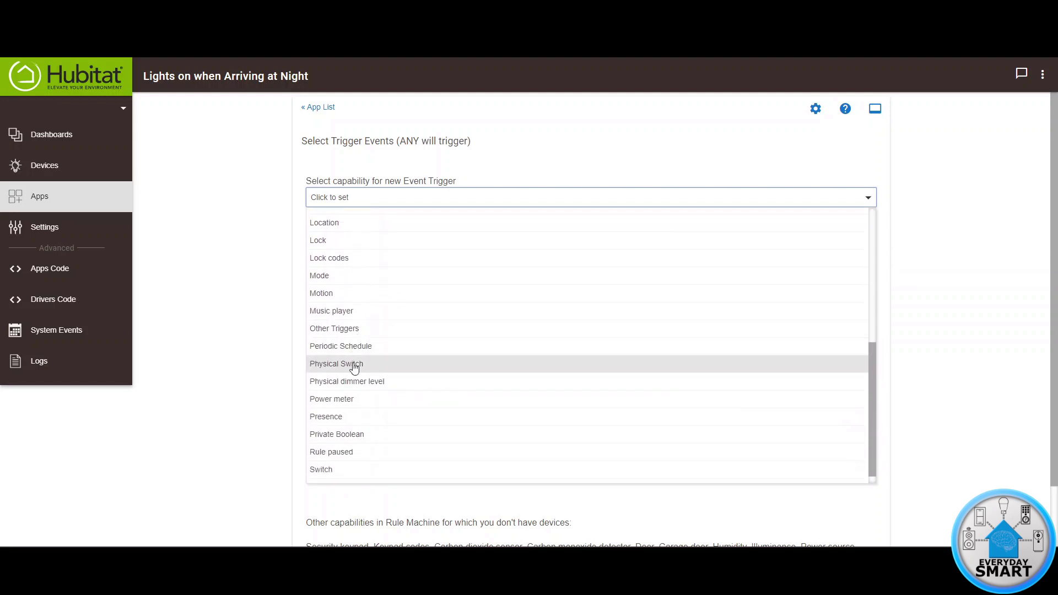
left_click(330, 417)
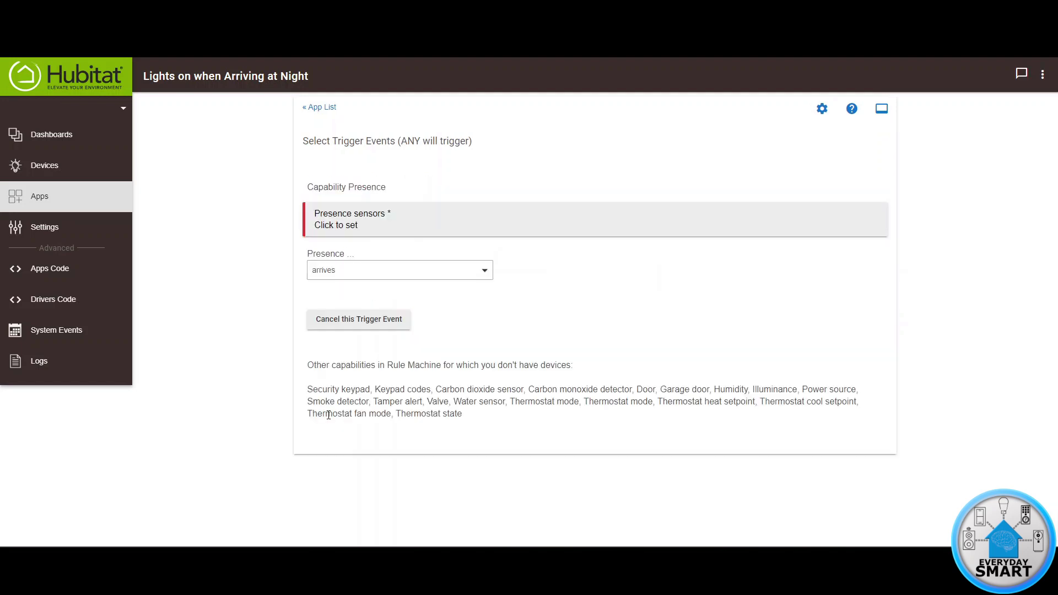
left_click(339, 221)
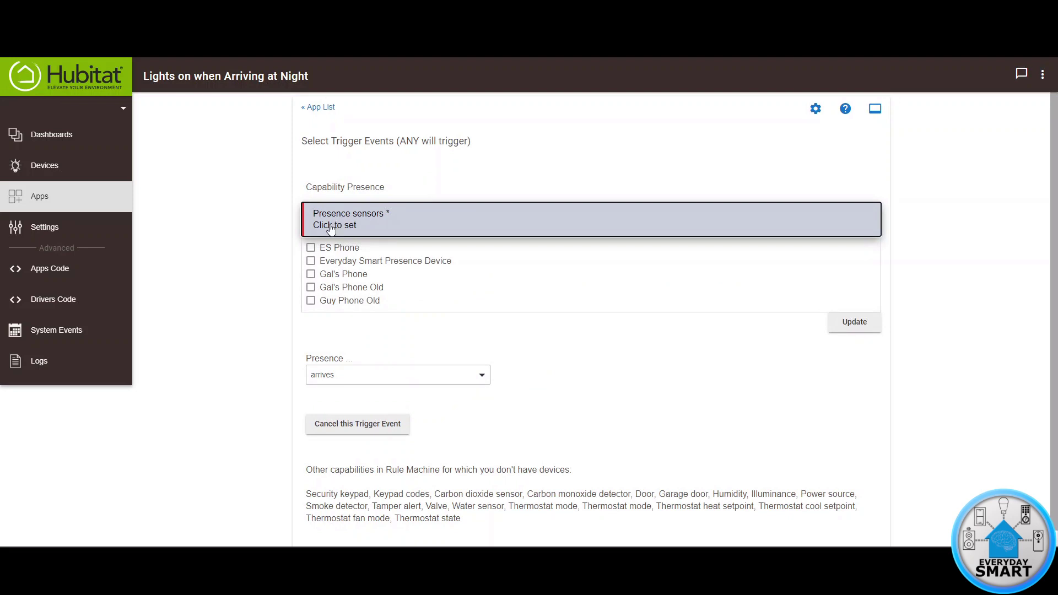
left_click(311, 263)
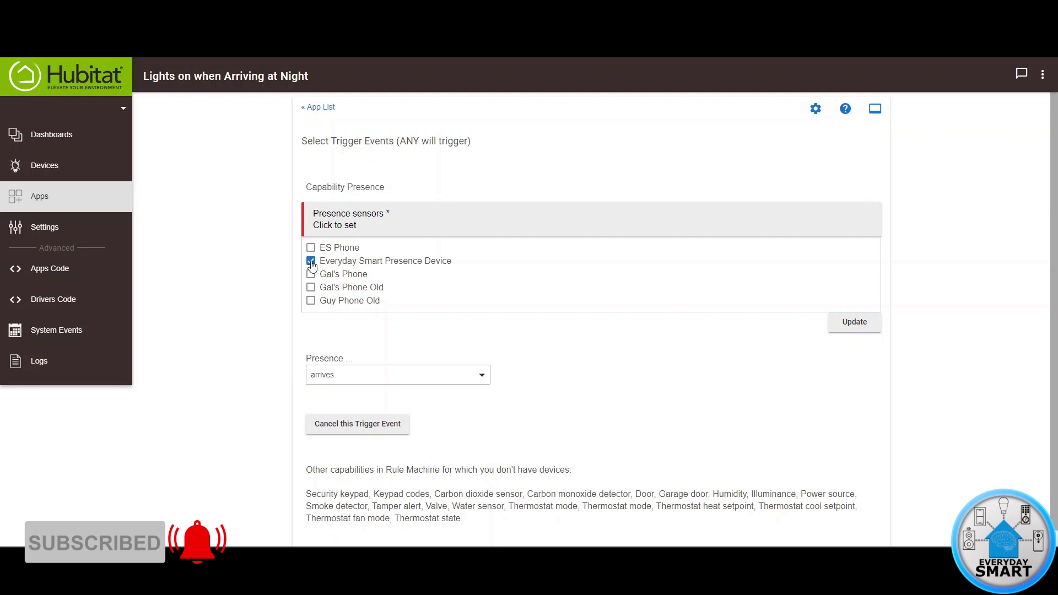
left_click(852, 327)
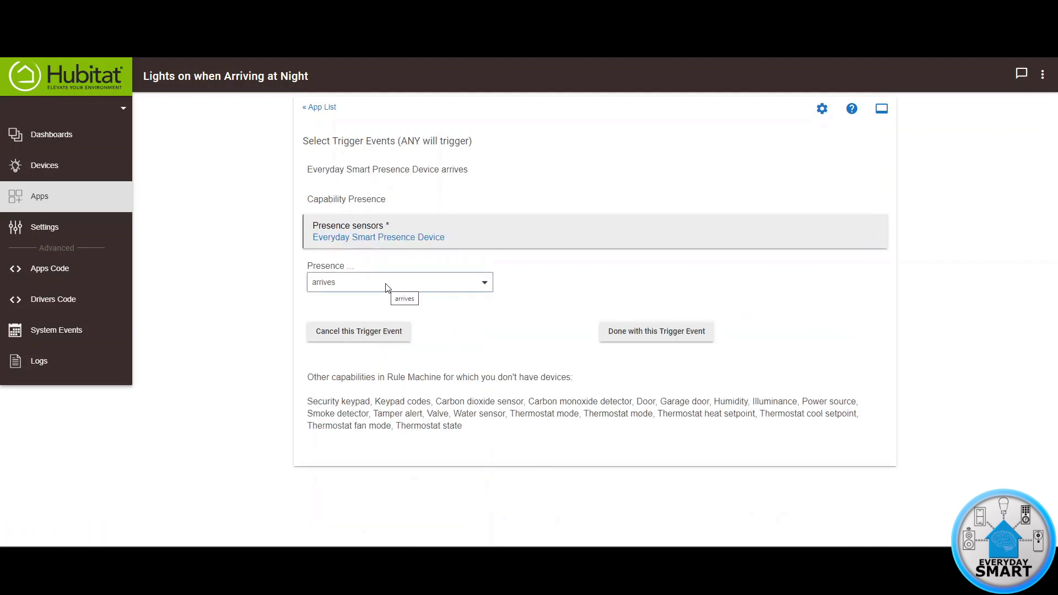
Set the presence trigger to fire when the device arrives, and finish the triggers
left_click(386, 282)
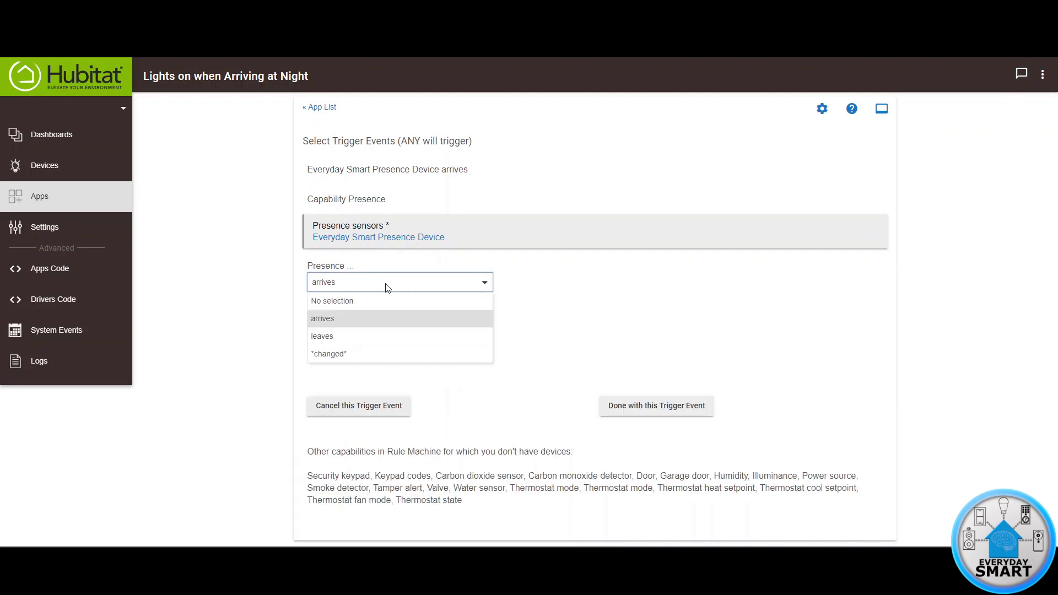
left_click(322, 319)
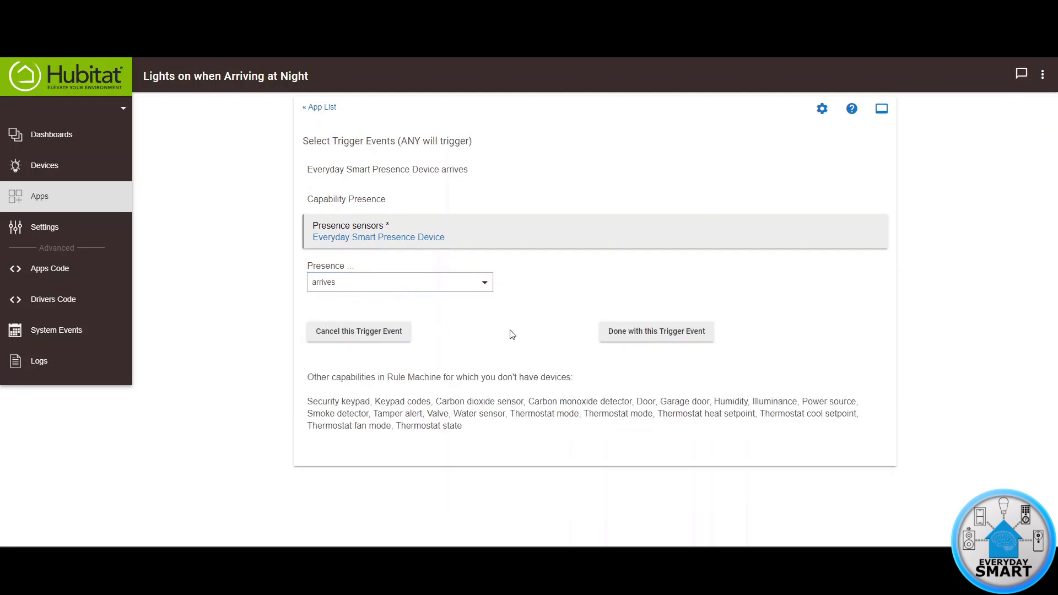
left_click(649, 334)
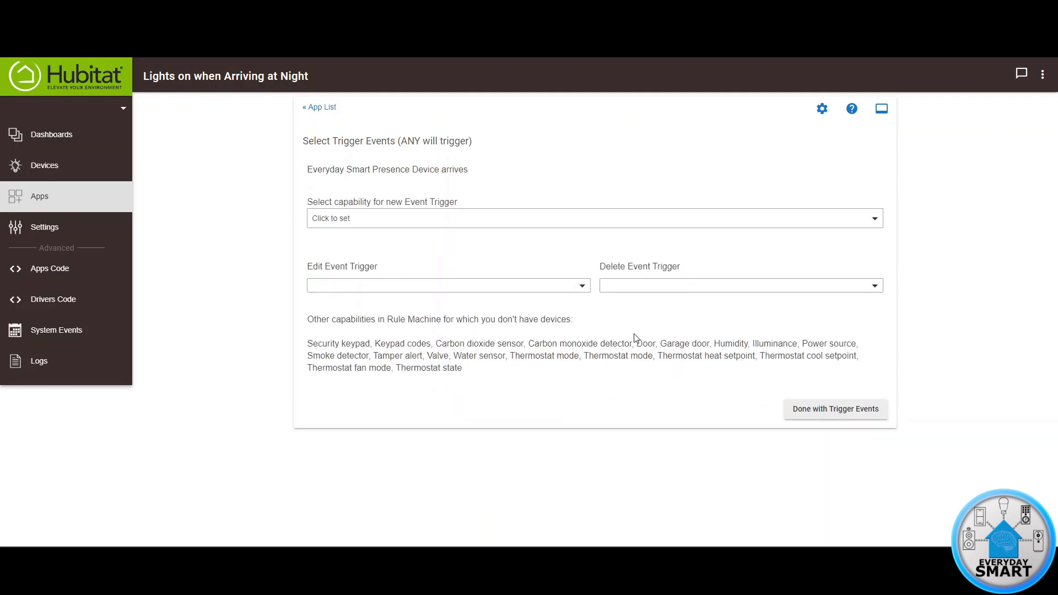
left_click(830, 409)
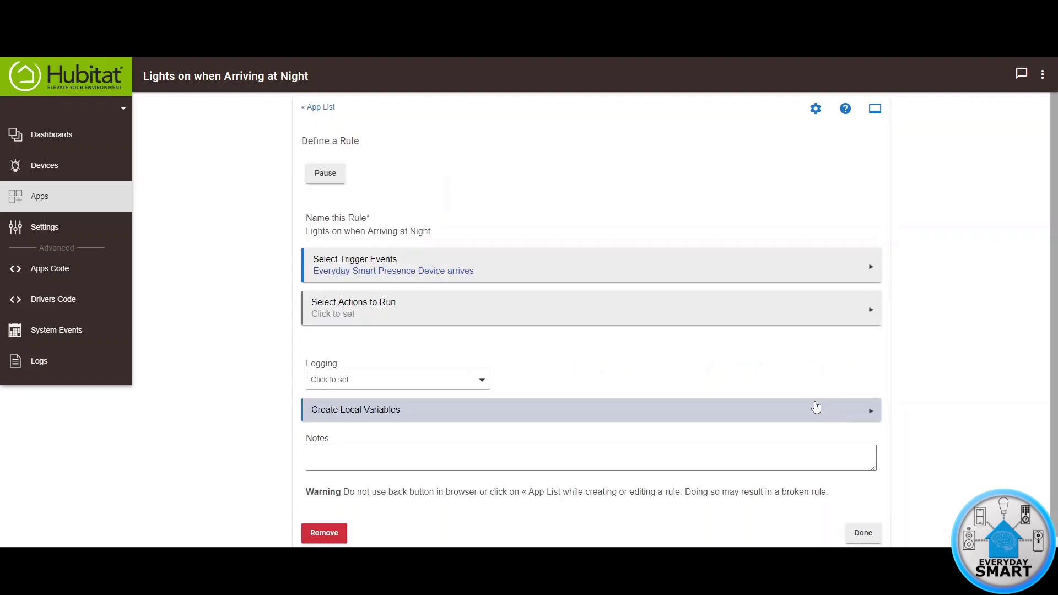
Add an IF (conditions) THEN conditional action to the rule
left_click(367, 314)
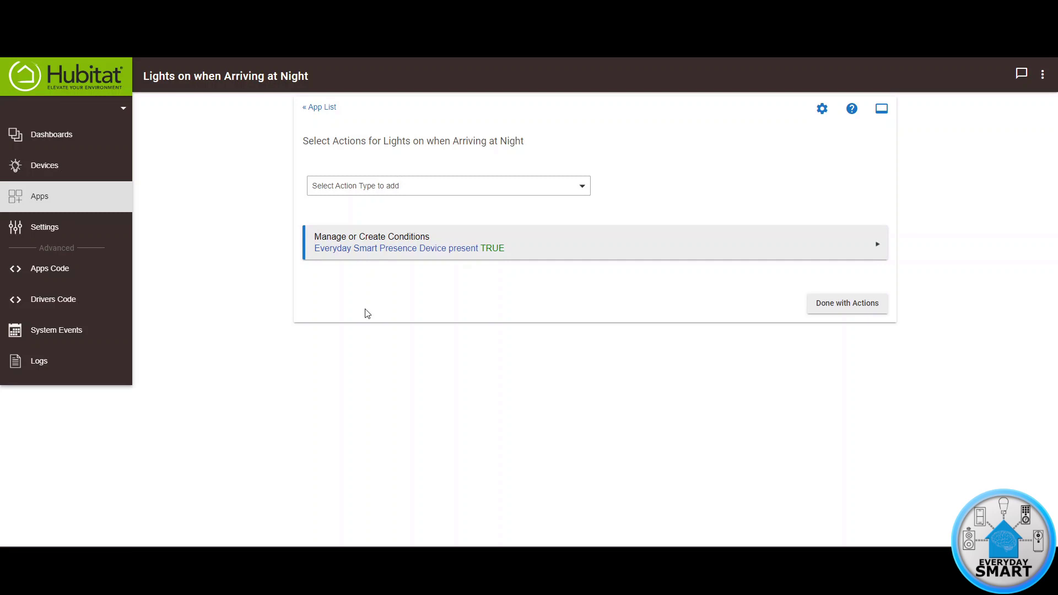
left_click(397, 187)
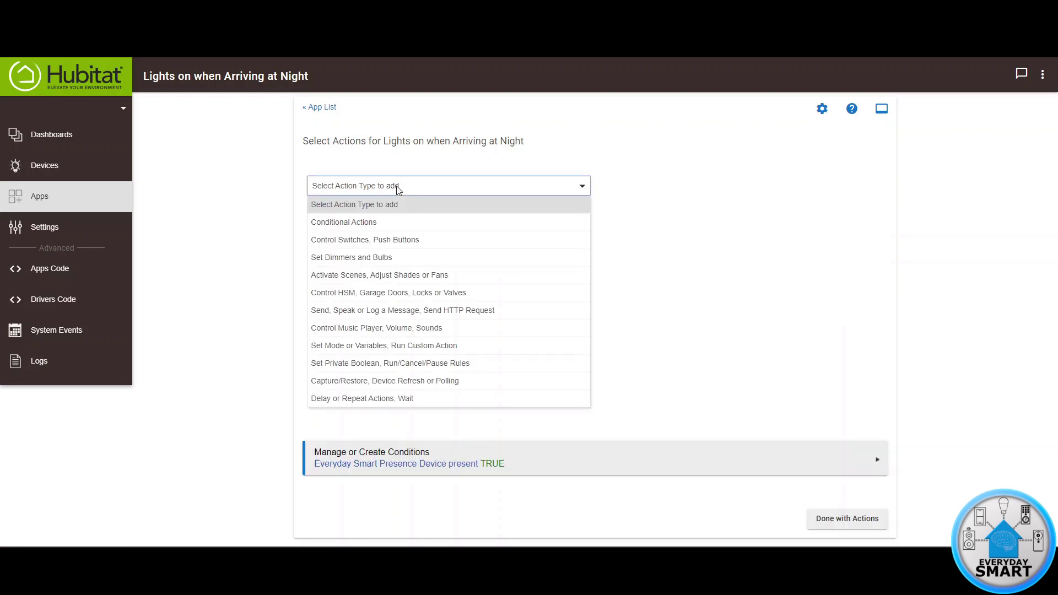
left_click(334, 221)
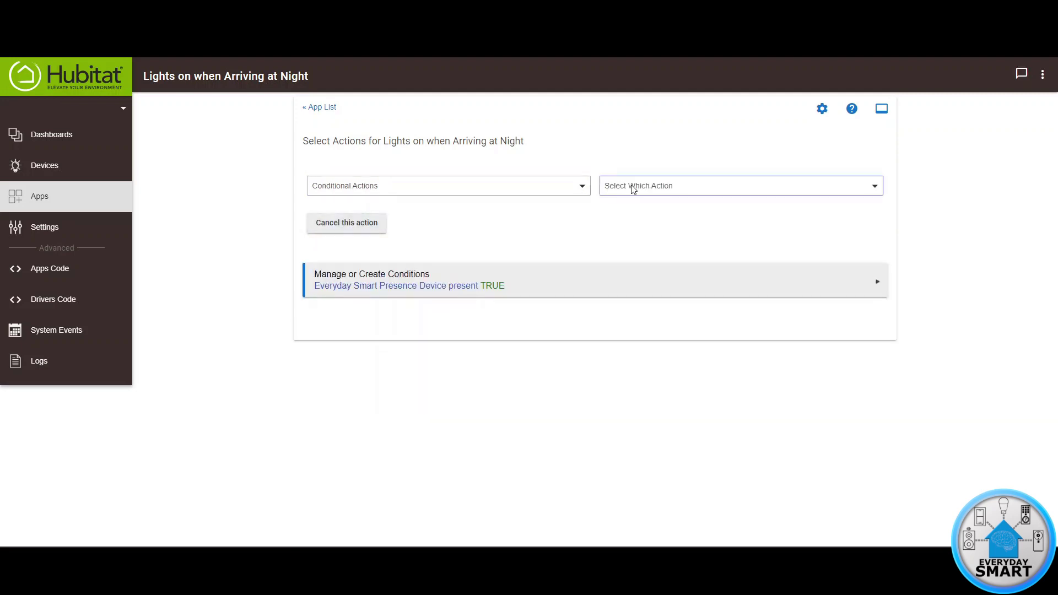
left_click(634, 185)
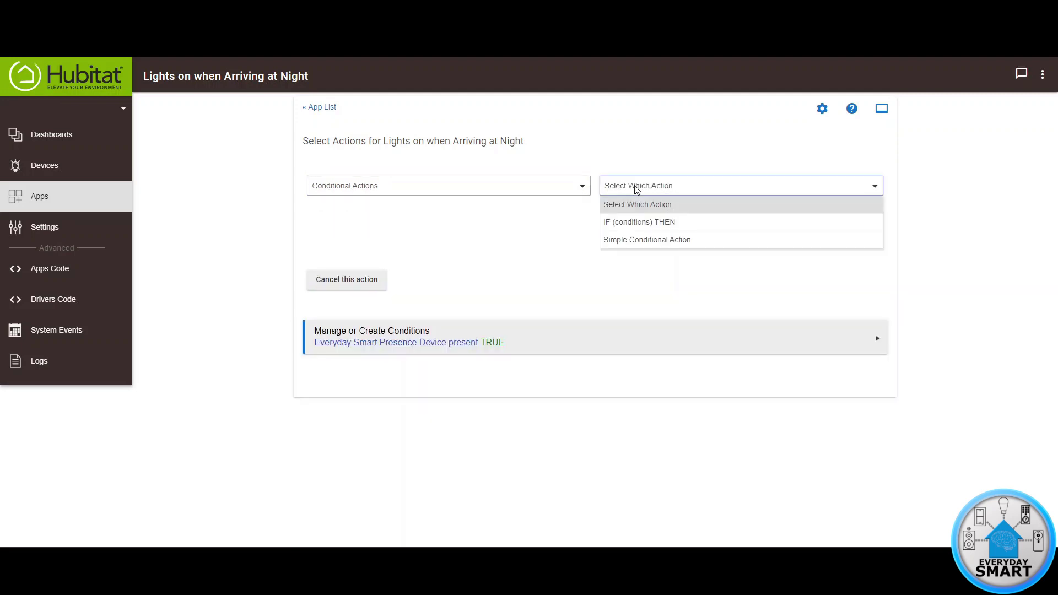
left_click(628, 223)
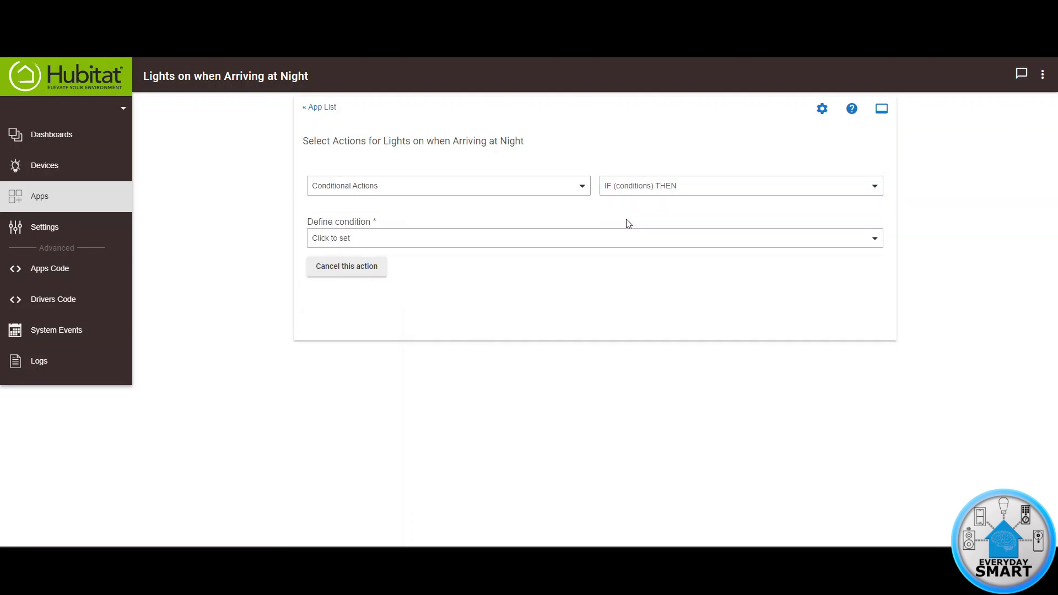
Create a new condition based on the Time of day capability
left_click(341, 239)
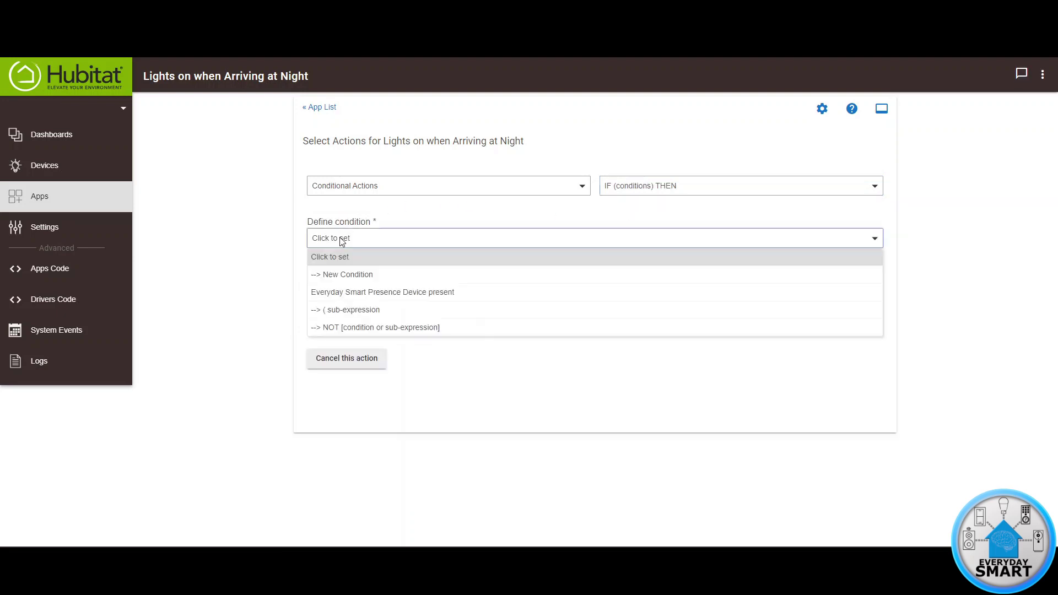
left_click(351, 275)
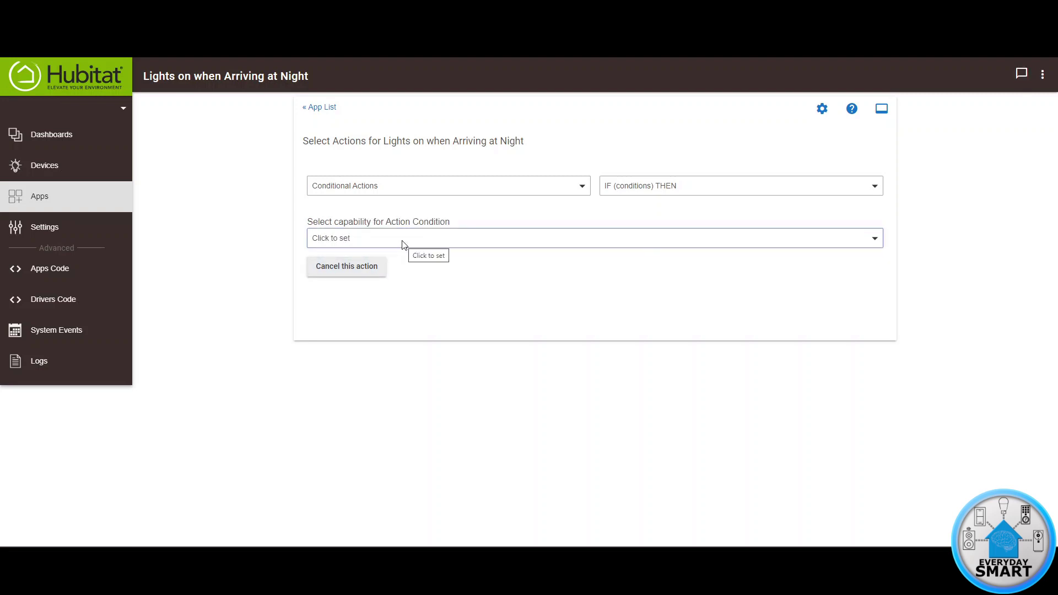
left_click(403, 238)
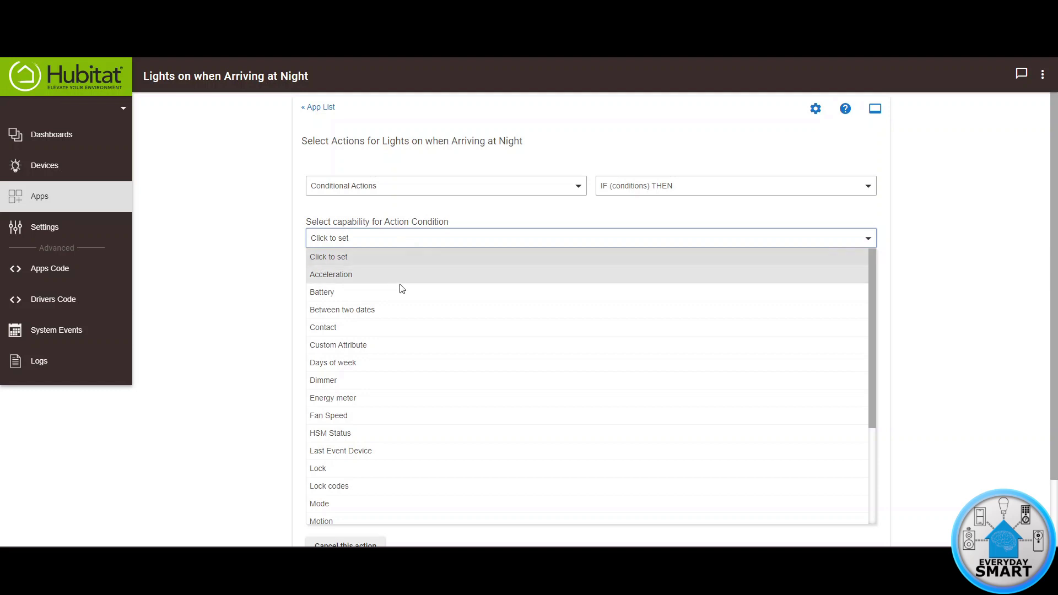
scroll(395, 364, "down", 3)
scroll(394, 364, "down", 2)
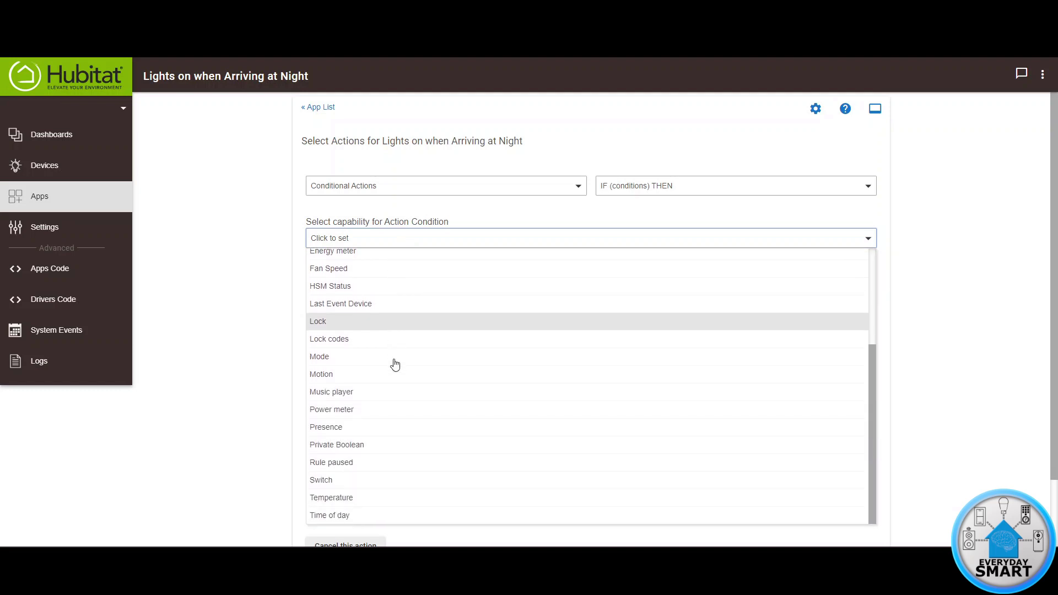
left_click(342, 517)
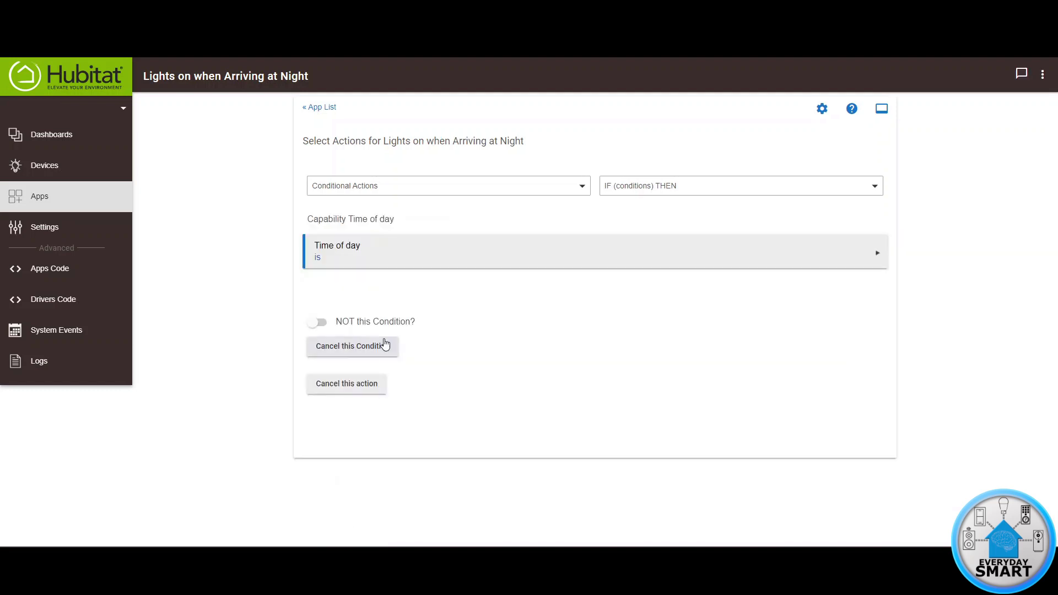
Set the Time of day condition to between Sunset and Sunrise and complete the IF
left_click(354, 253)
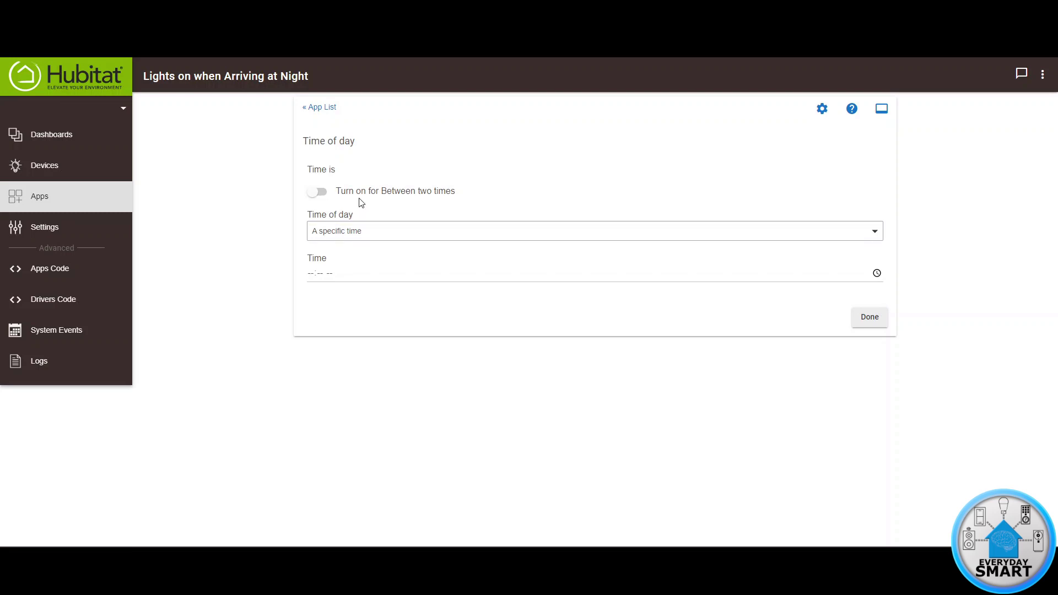
left_click(315, 193)
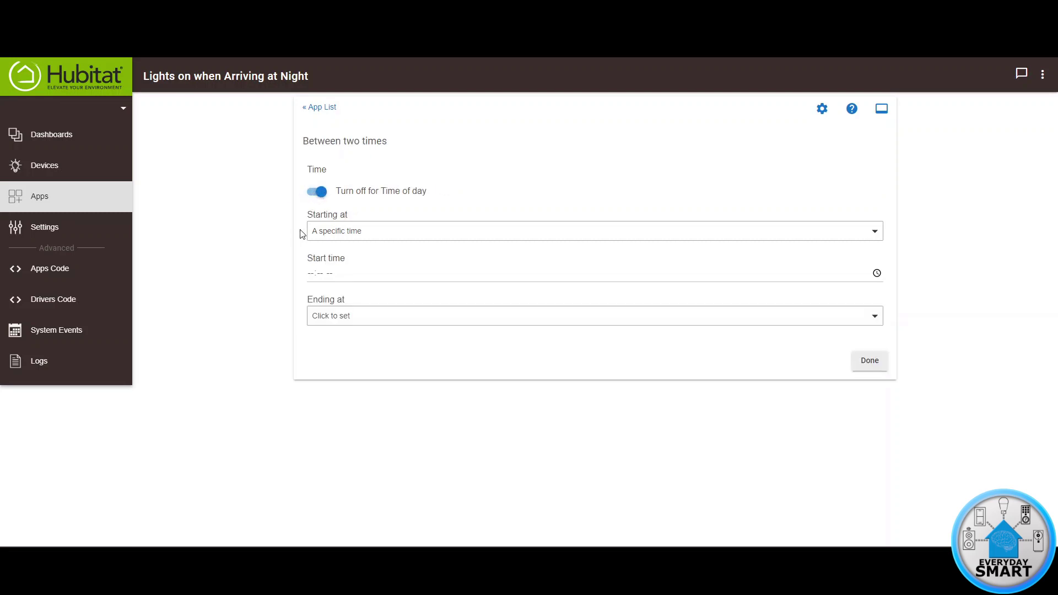
left_click(338, 232)
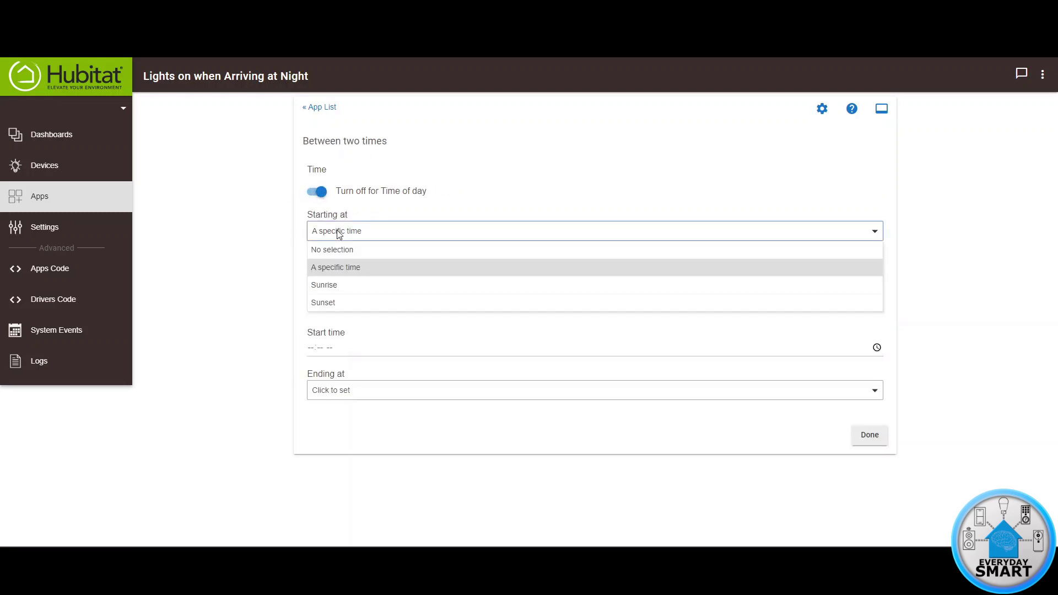
left_click(325, 303)
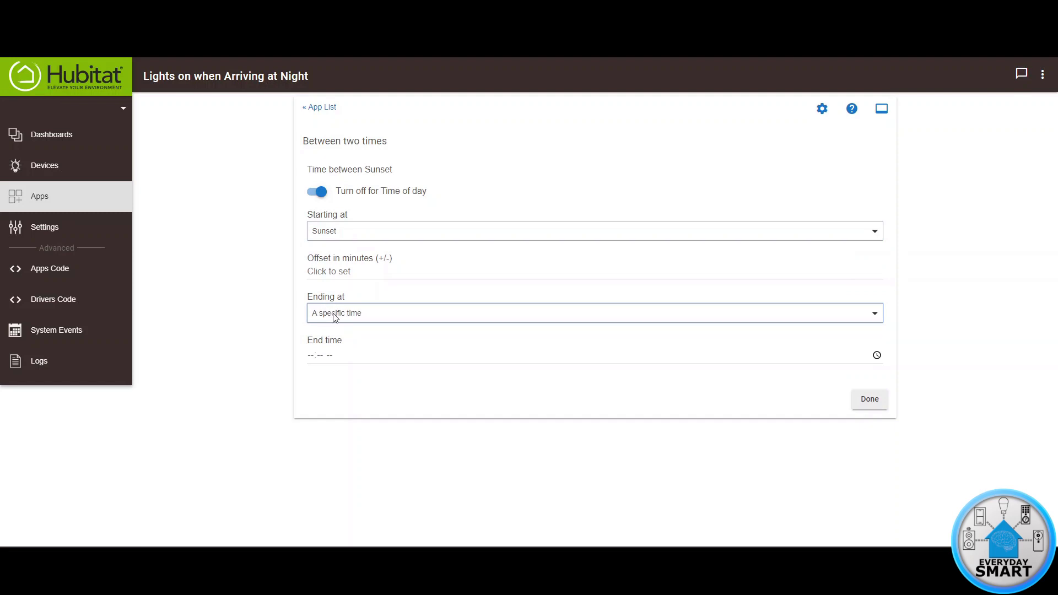
left_click(334, 316)
left_click(331, 368)
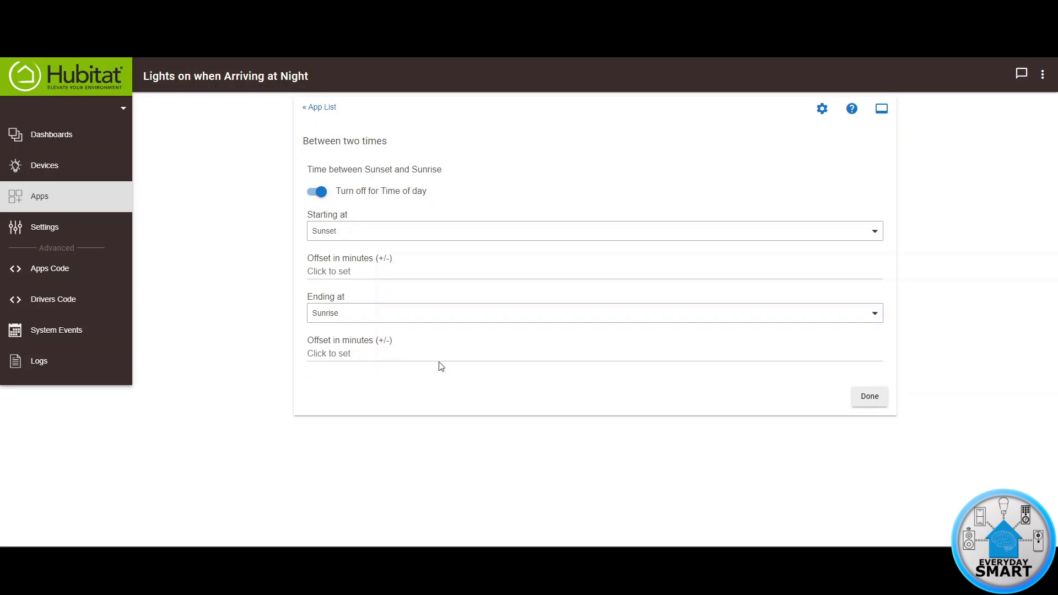
left_click(870, 402)
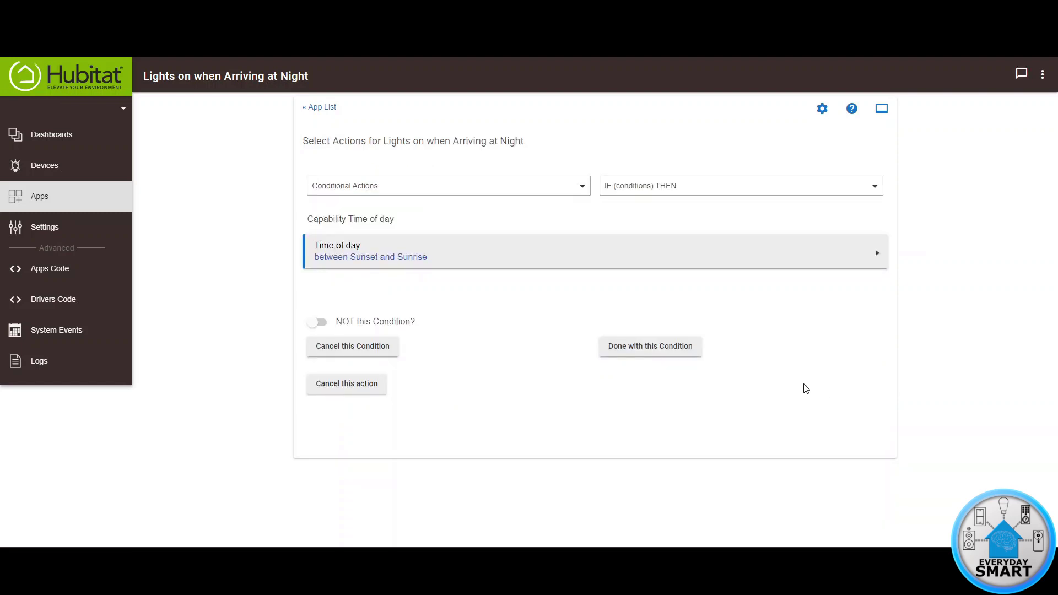
left_click(651, 350)
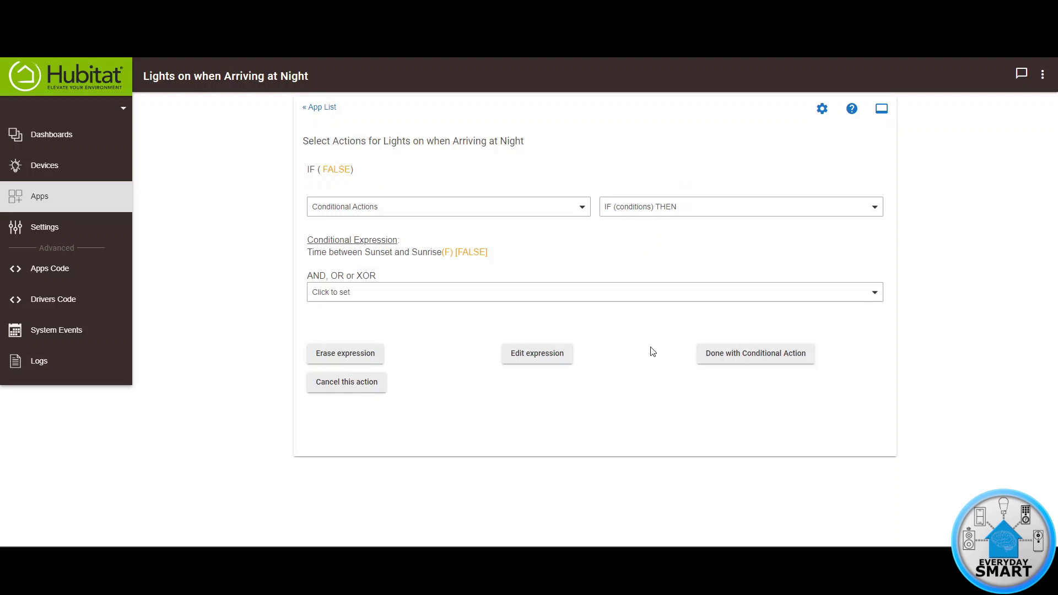
left_click(757, 356)
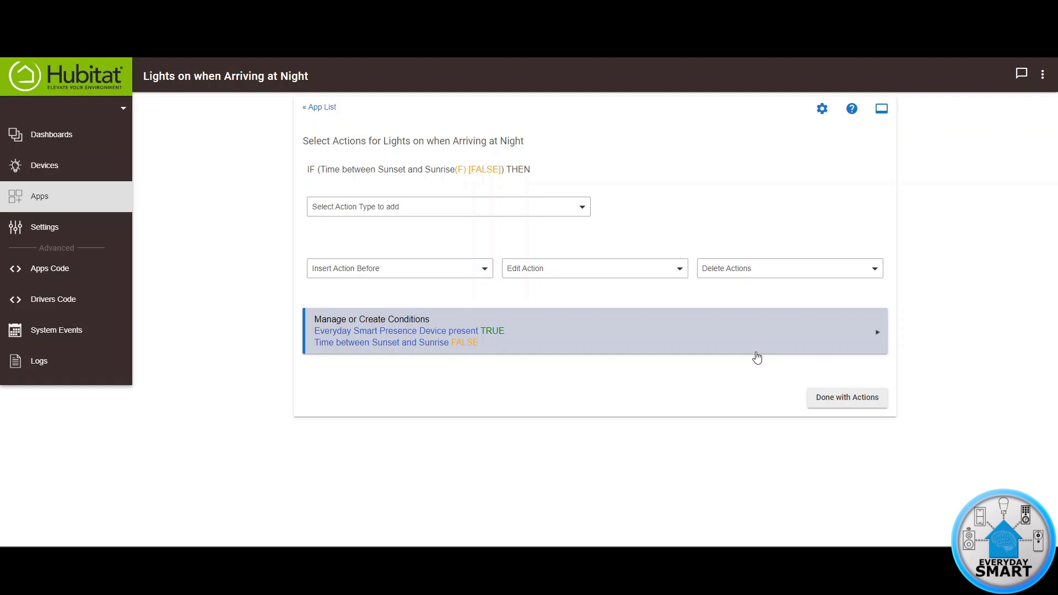
left_click(388, 210)
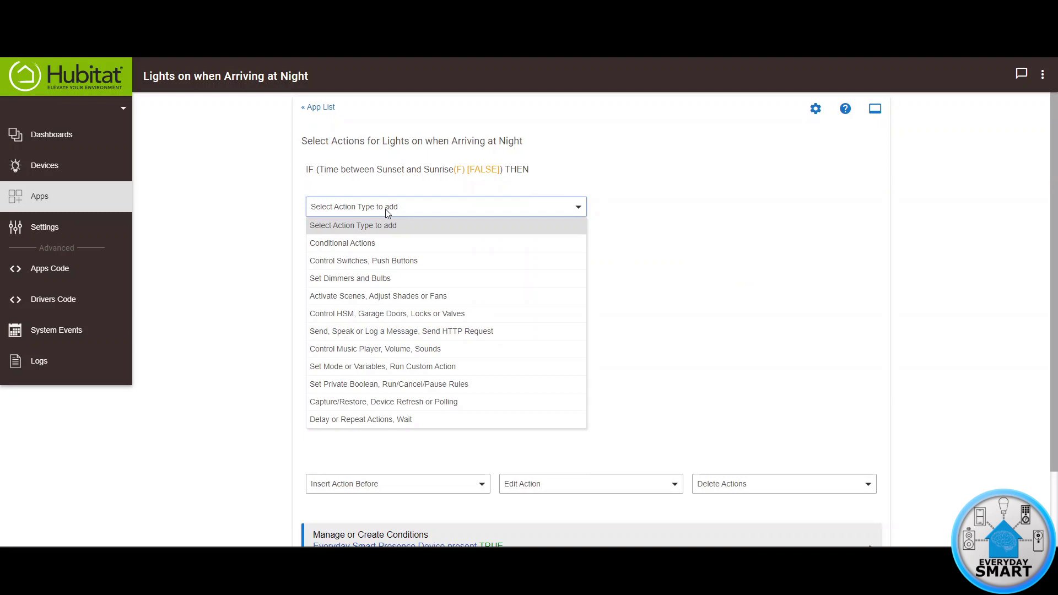
Add a Turn switches on action for Driveway Light and Porch Light
left_click(355, 261)
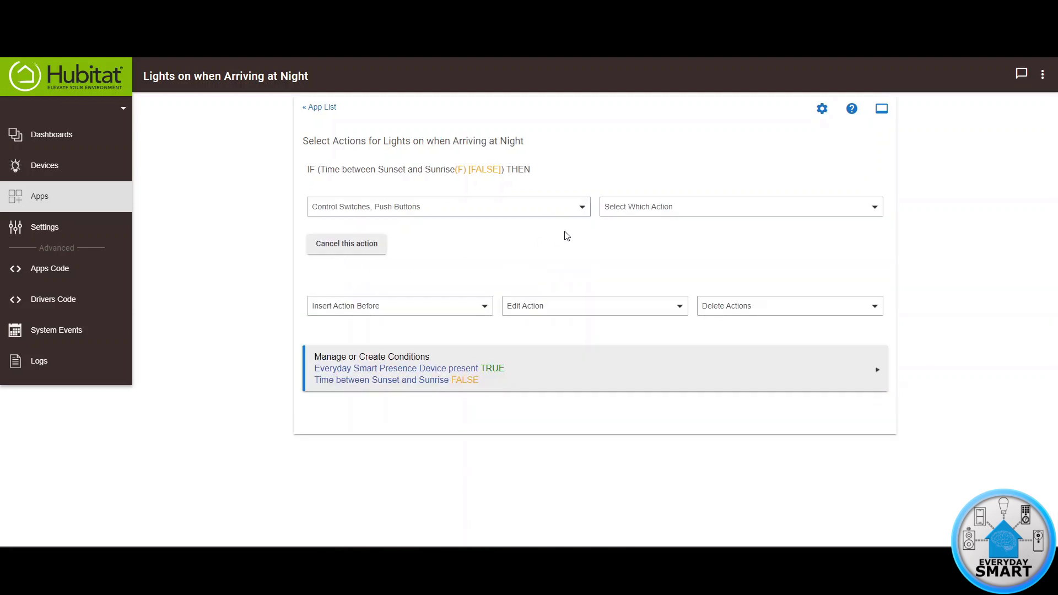
left_click(641, 209)
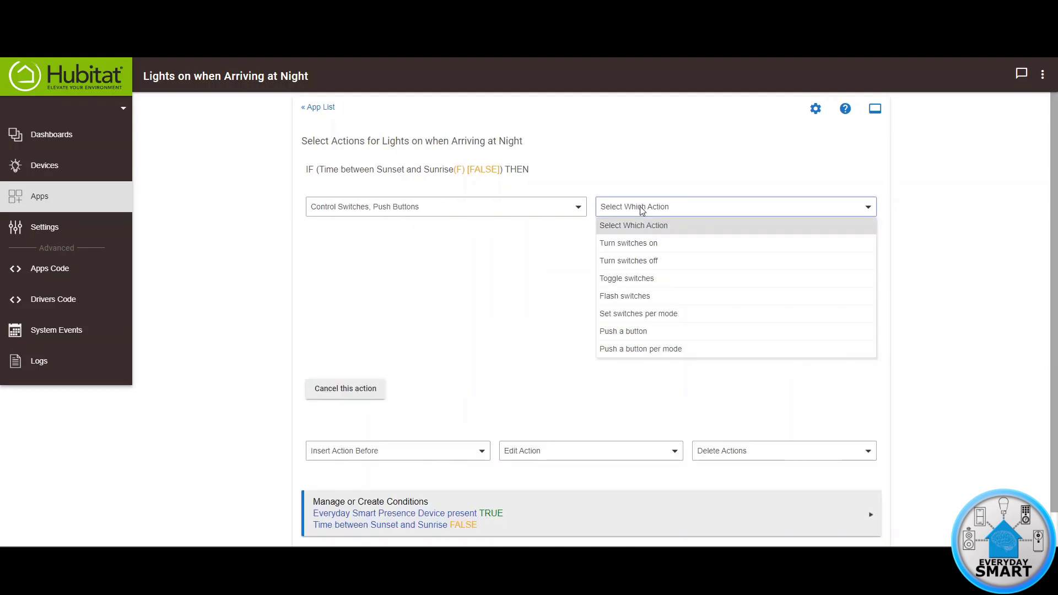
left_click(634, 243)
left_click(334, 258)
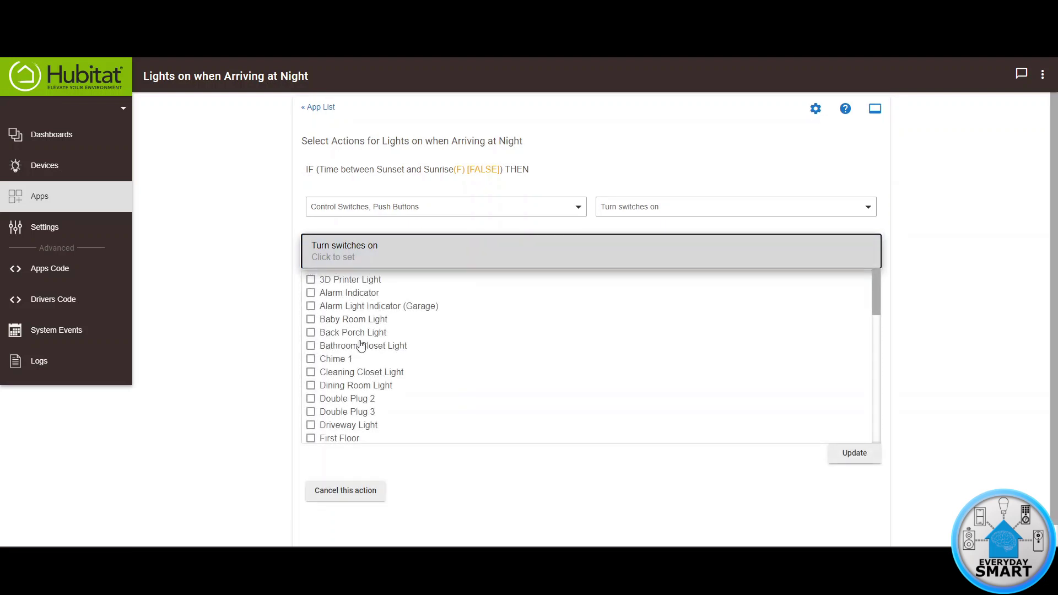
left_click(311, 425)
scroll(407, 386, "down", 4)
scroll(405, 384, "down", 3)
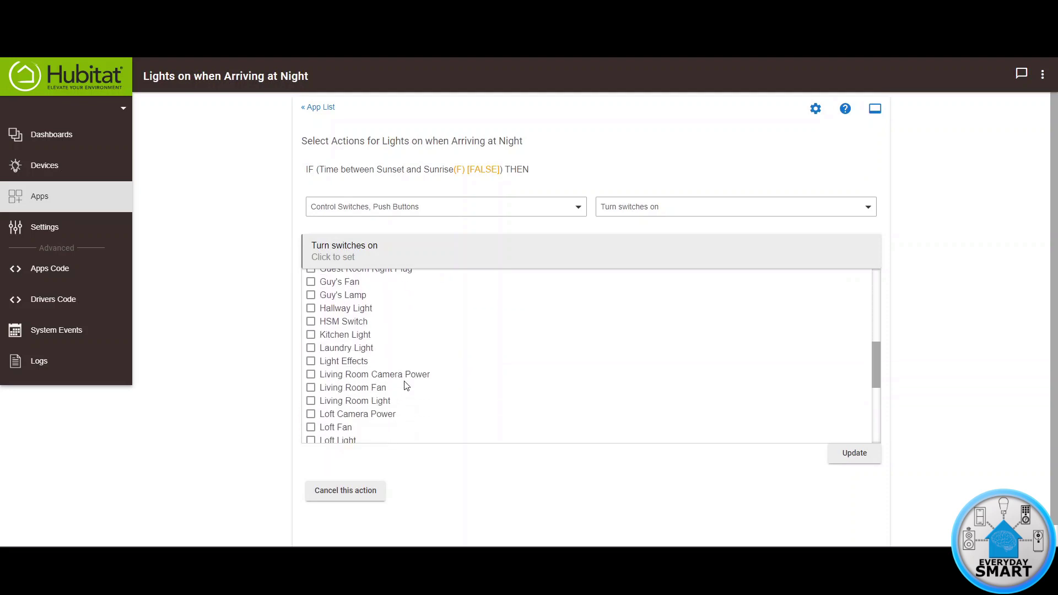
left_click(311, 423)
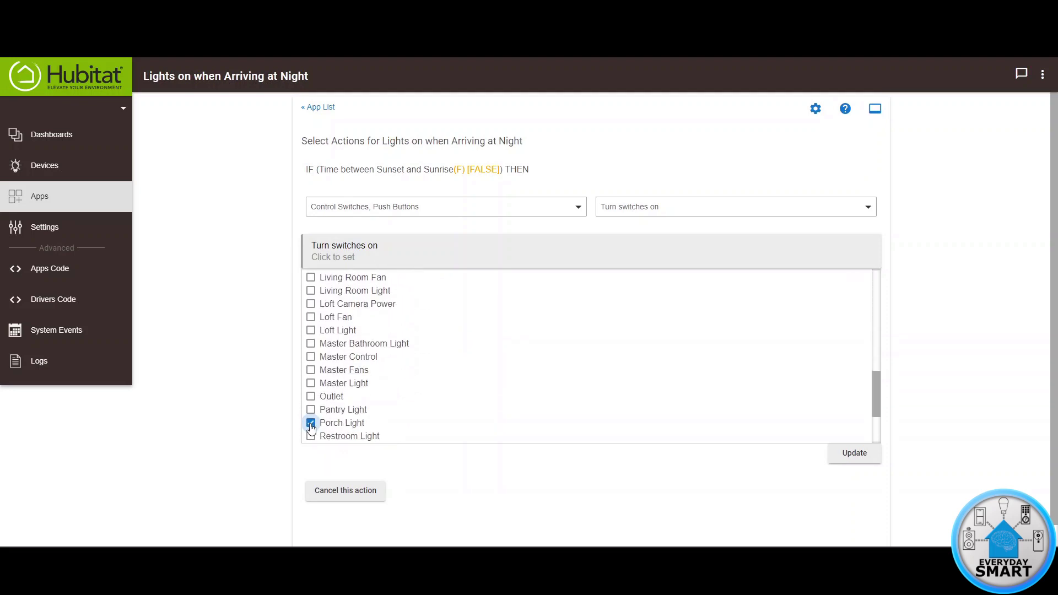
left_click(838, 452)
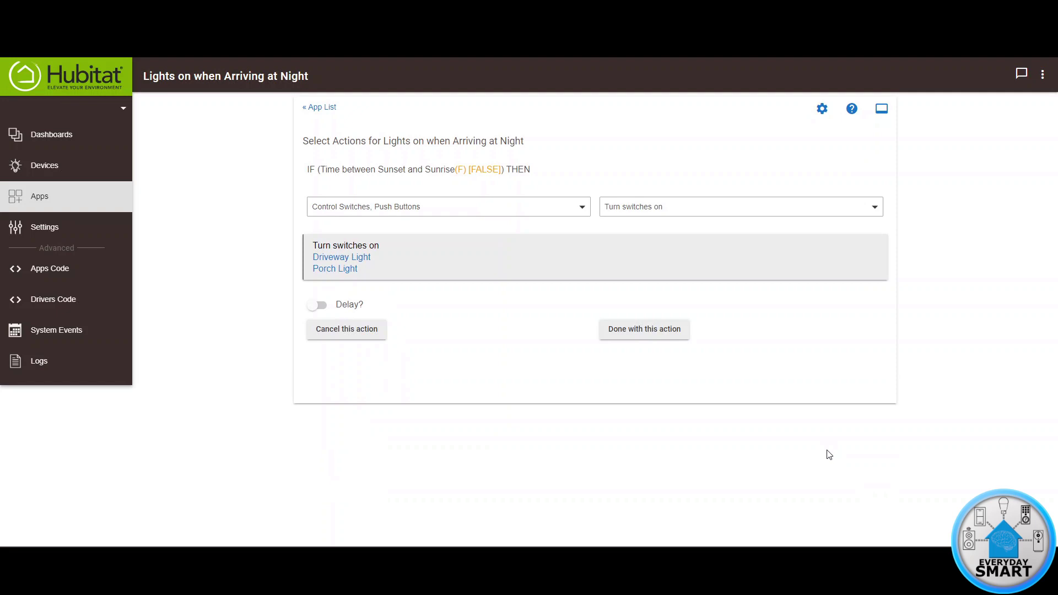
left_click(634, 335)
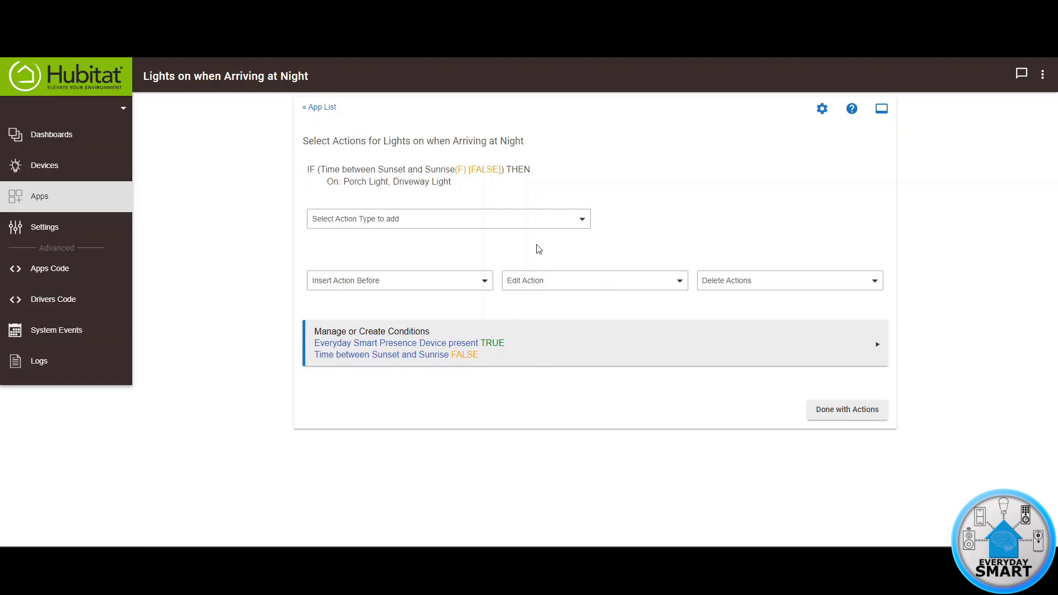
Add a Turn switches off action for Driveway Light and Porch Light
left_click(476, 219)
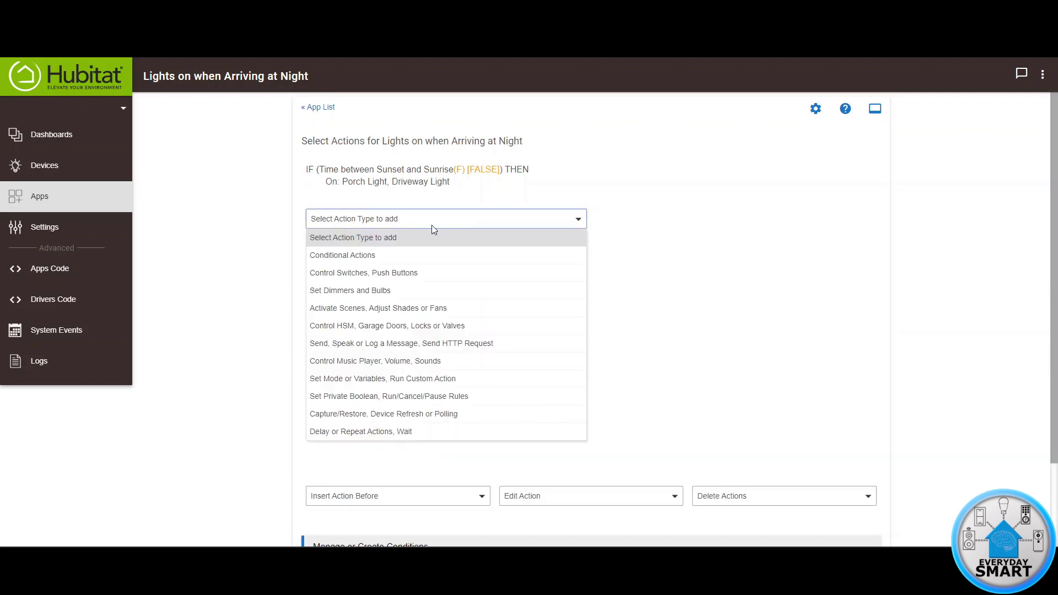
left_click(342, 275)
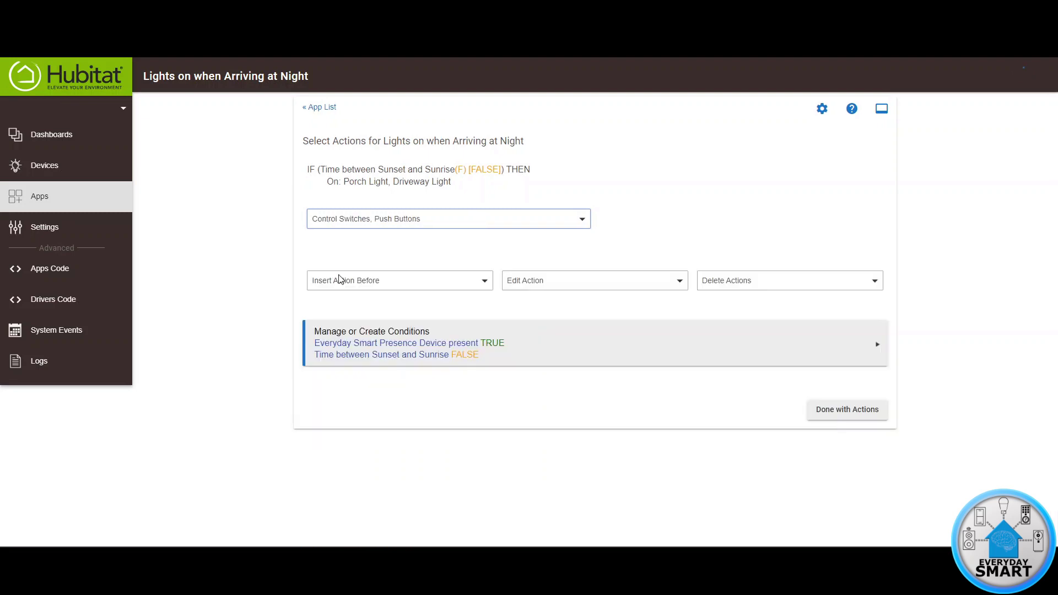
left_click(643, 225)
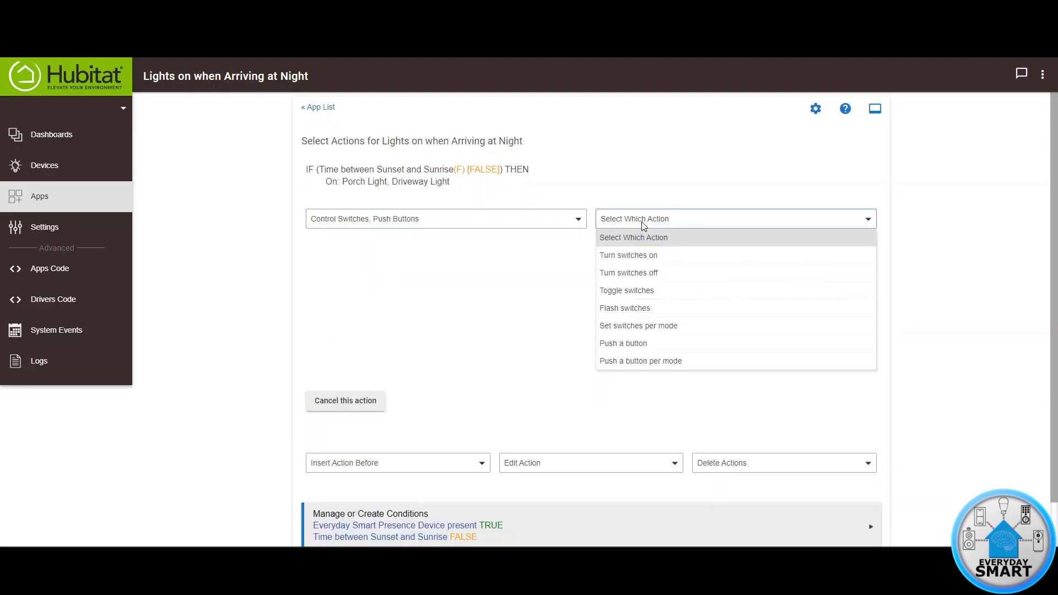
left_click(620, 275)
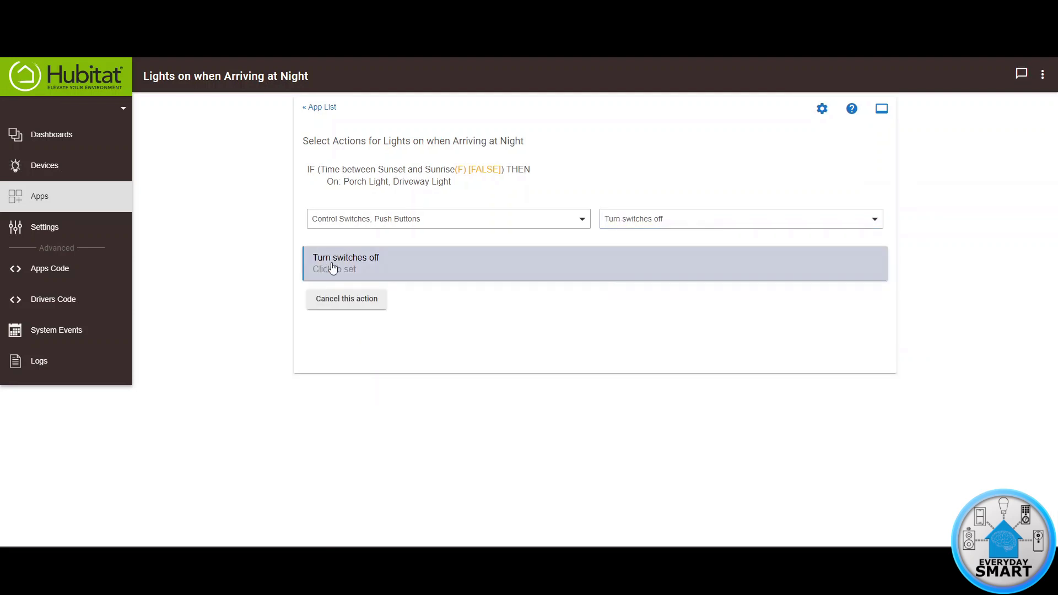
left_click(337, 269)
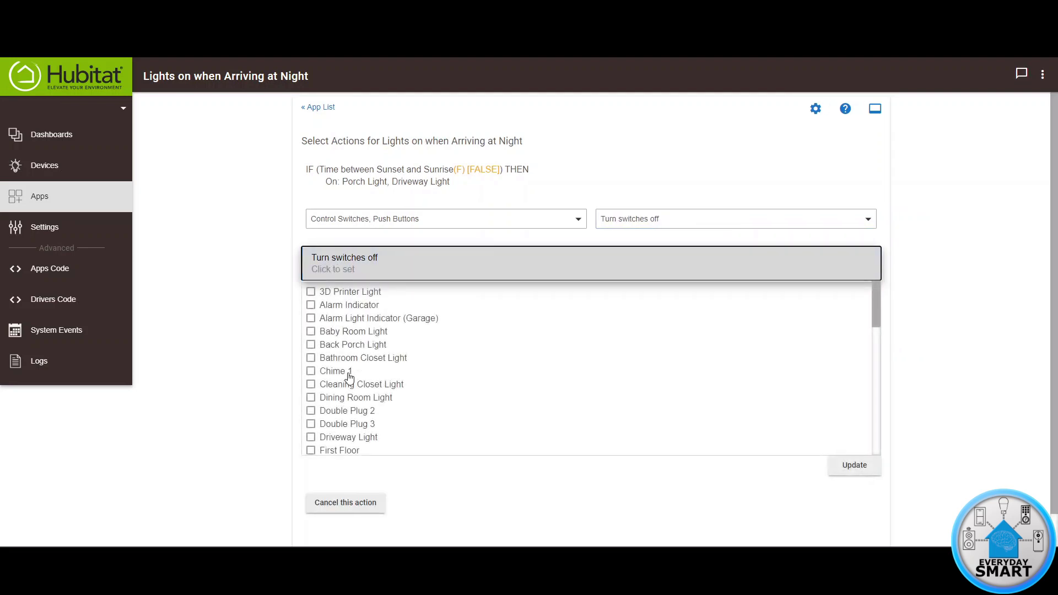
left_click(311, 437)
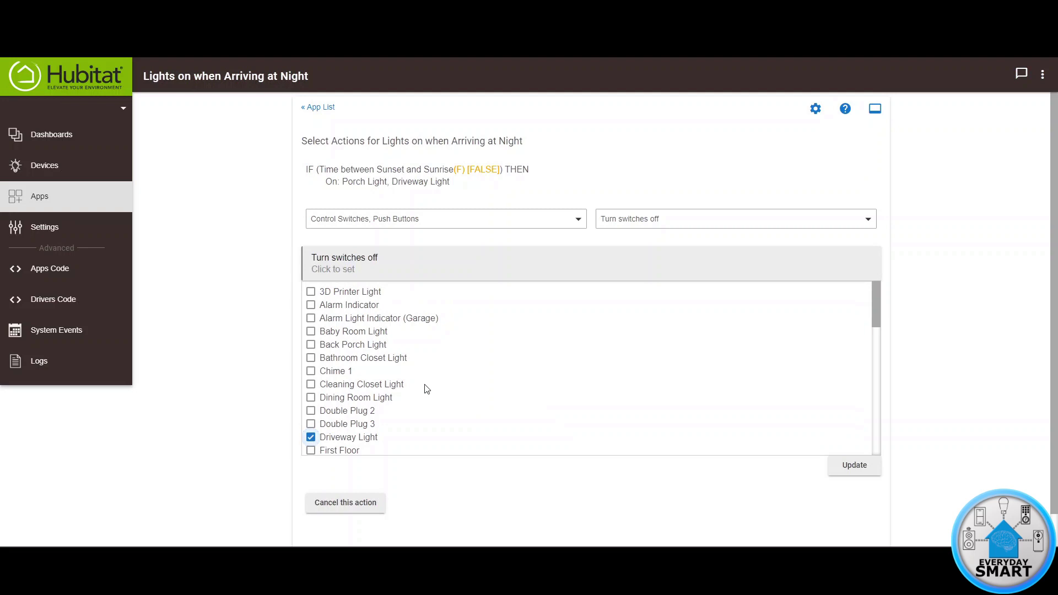
scroll(429, 389, "down", 5)
scroll(429, 389, "down", 5)
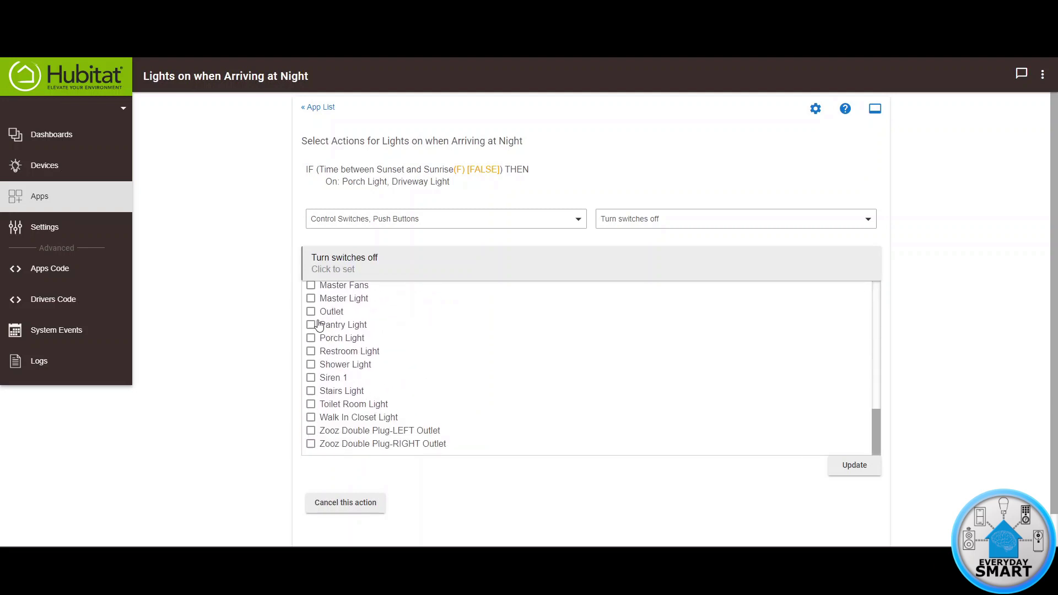
left_click(311, 340)
left_click(849, 469)
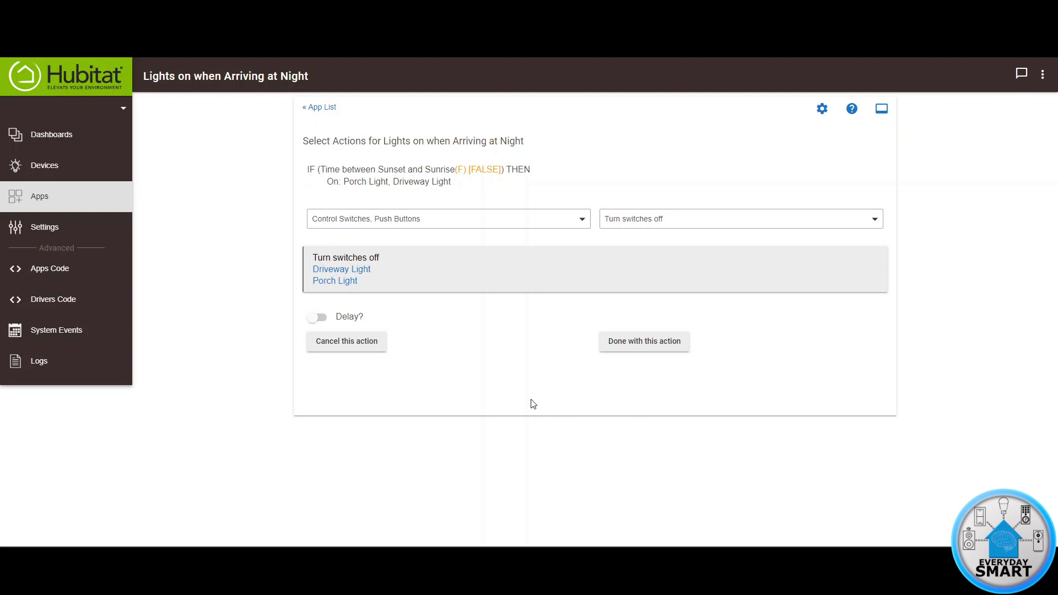
Delay the lights-off action by 3 minutes (0:03:00)
left_click(313, 320)
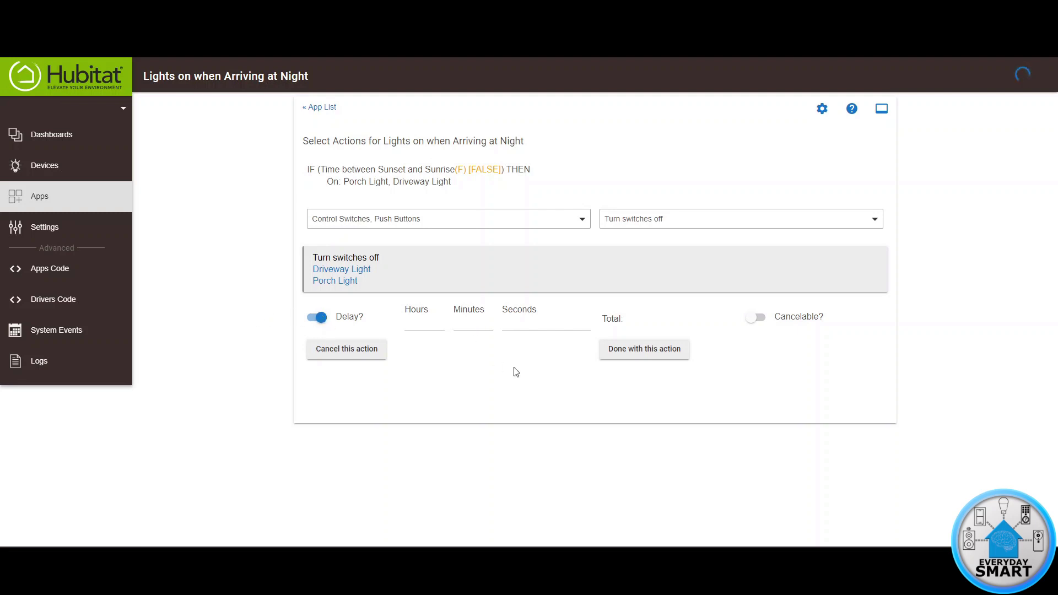
type("3")
left_click(644, 352)
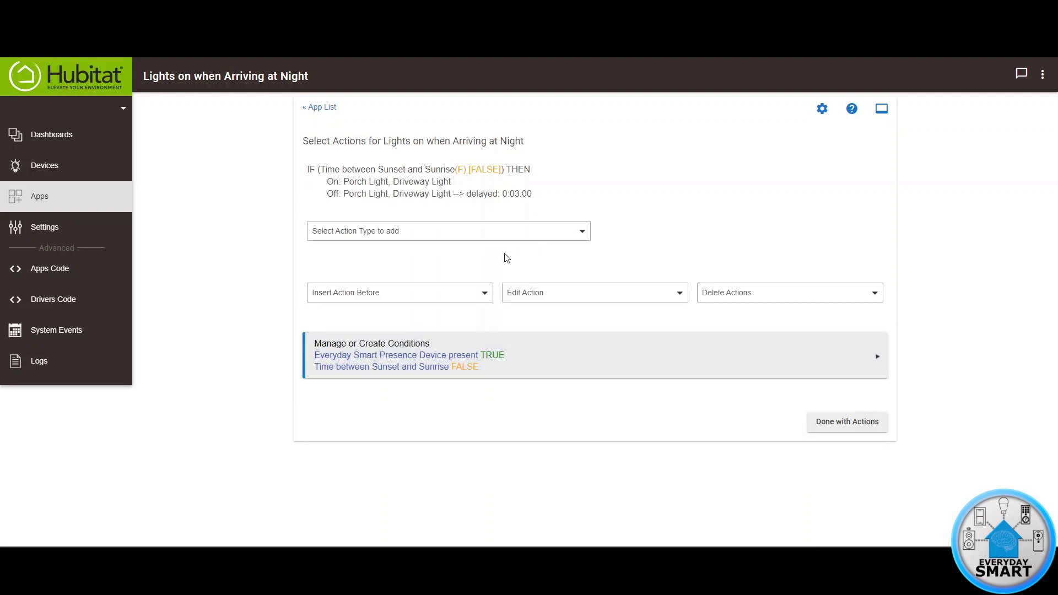
left_click(442, 236)
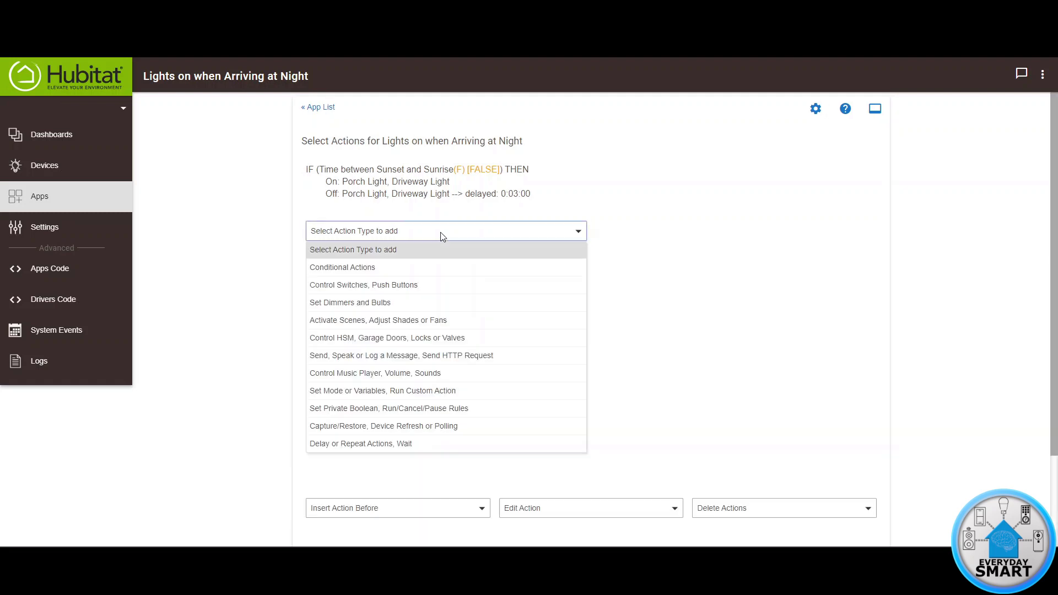
Add an END-IF conditional action after the on and delayed off actions
left_click(335, 269)
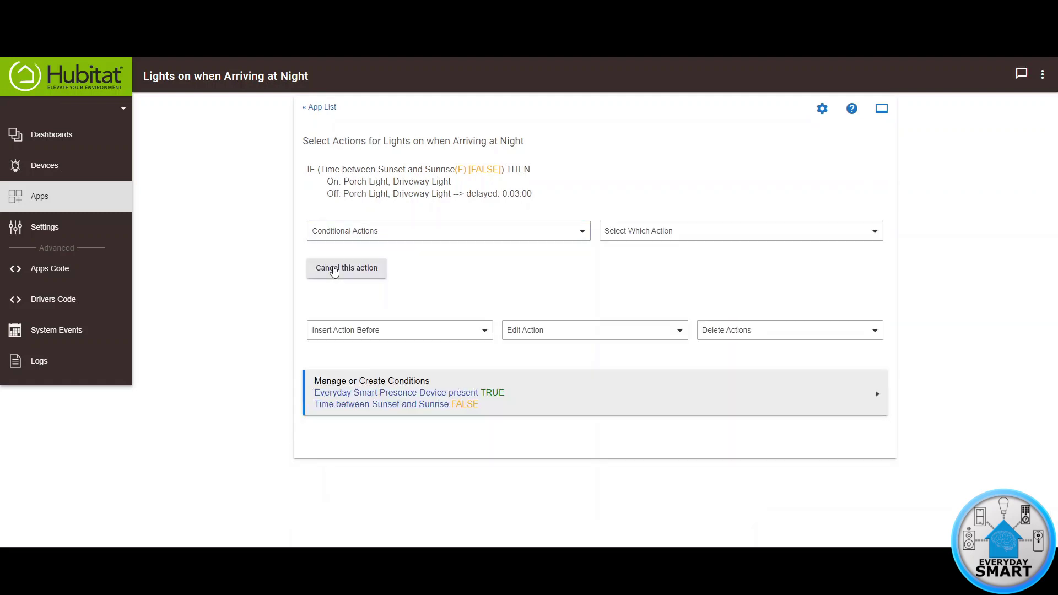
left_click(643, 237)
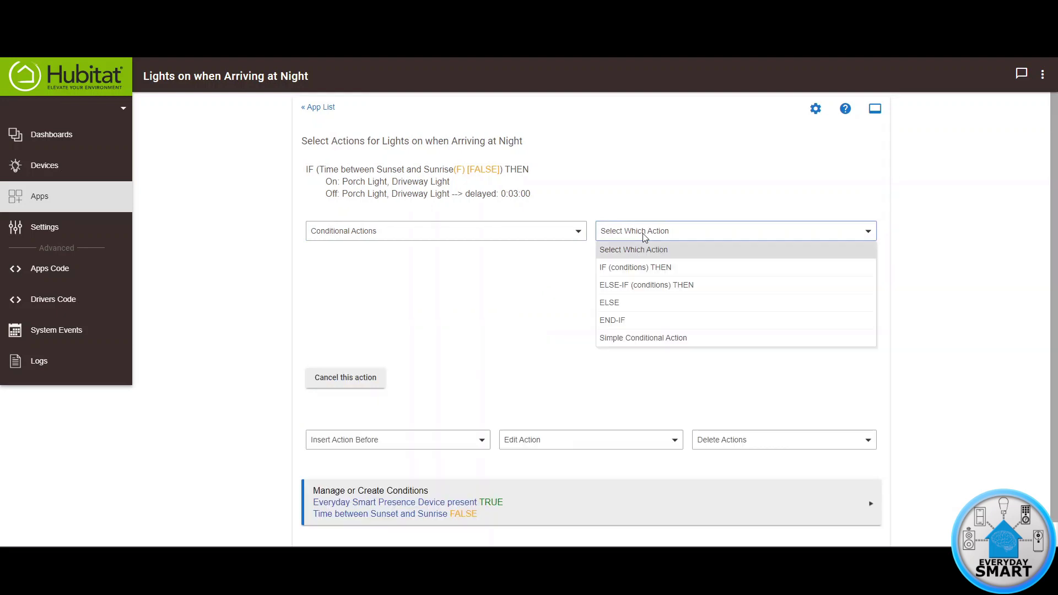
left_click(621, 321)
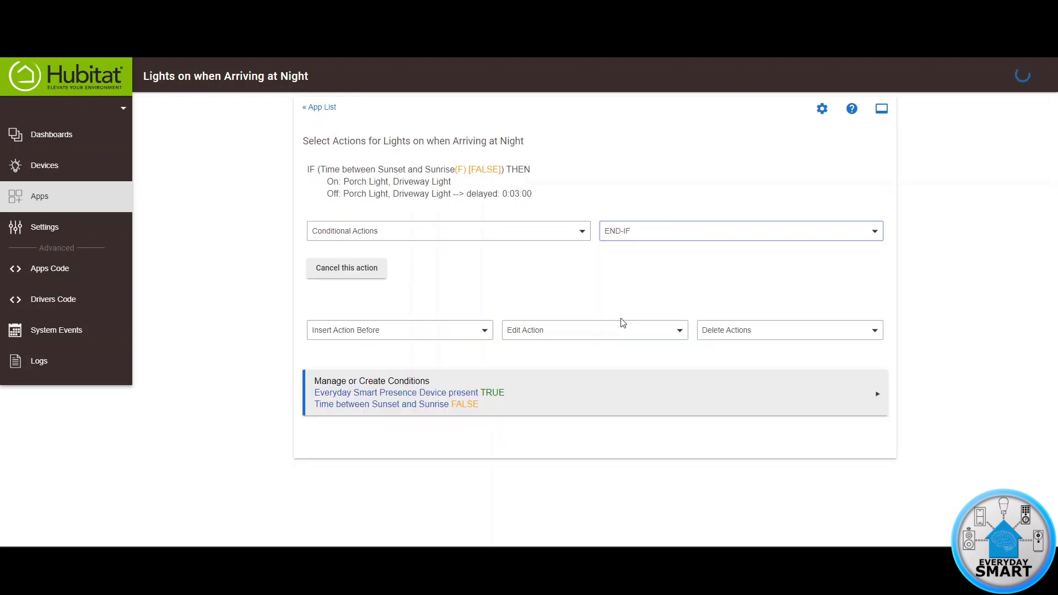
left_click(644, 275)
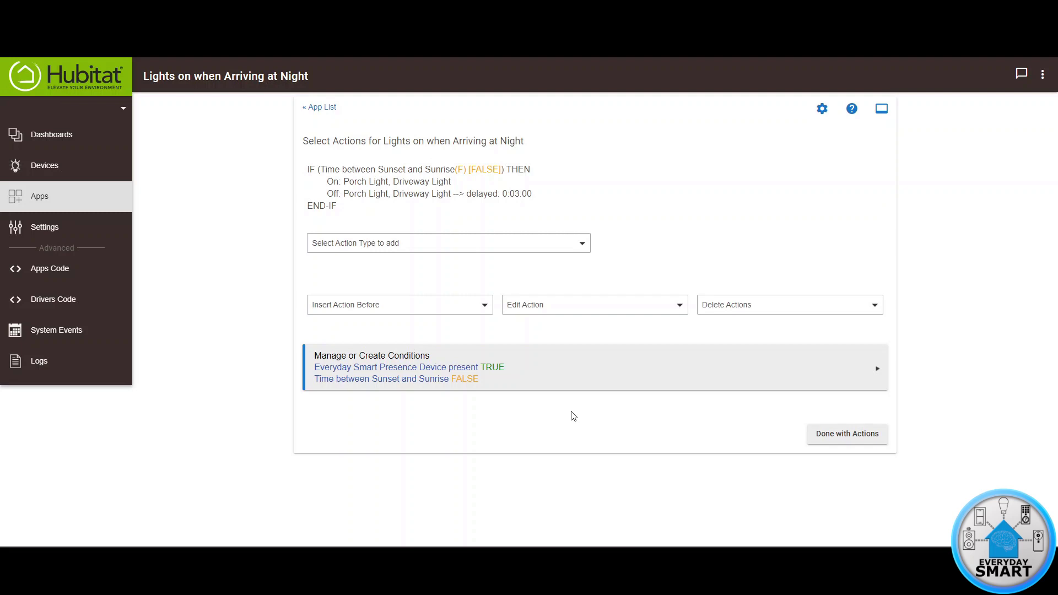
Finish the actions and save the completed 'Lights on when Arriving at Night' rule
left_click(858, 435)
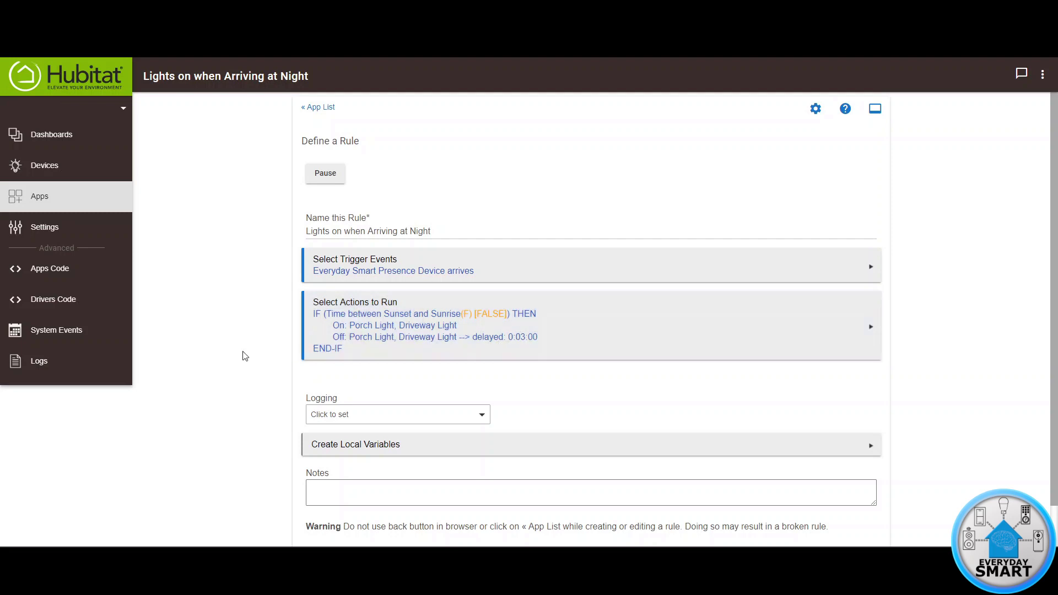
scroll(266, 368, "down", 1)
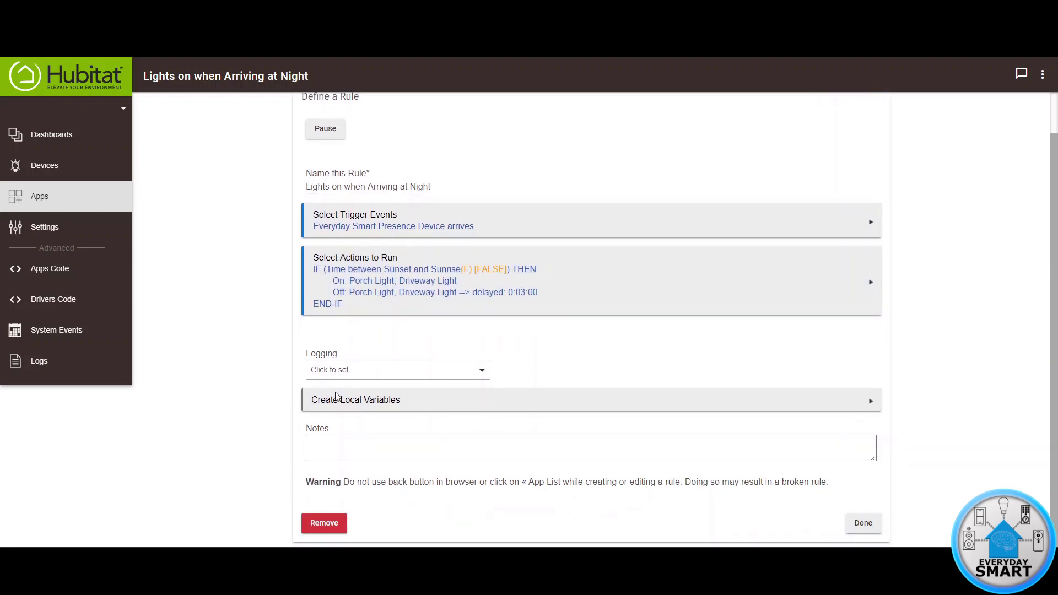
left_click(863, 524)
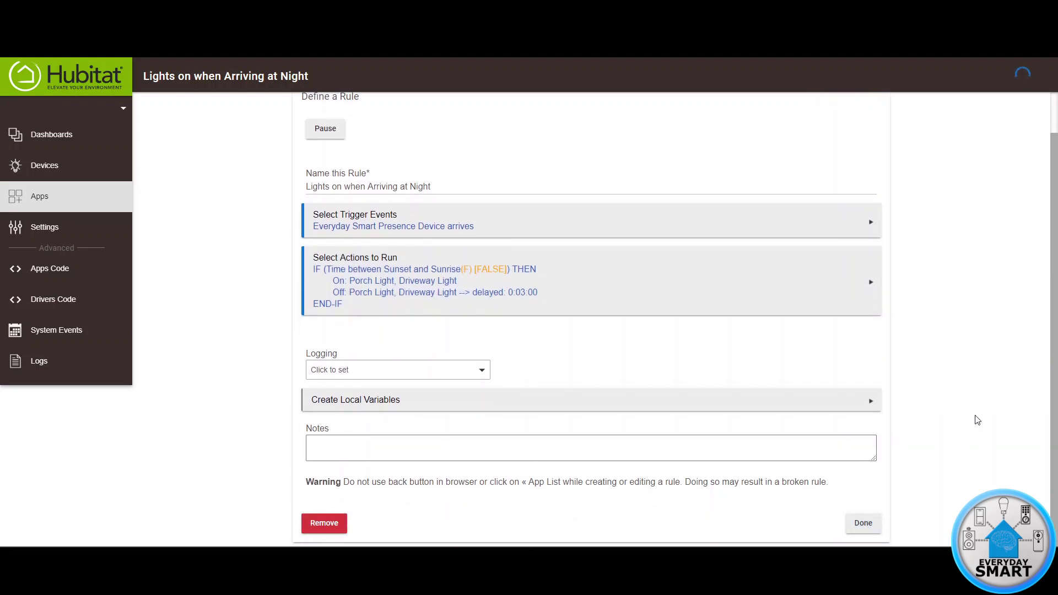